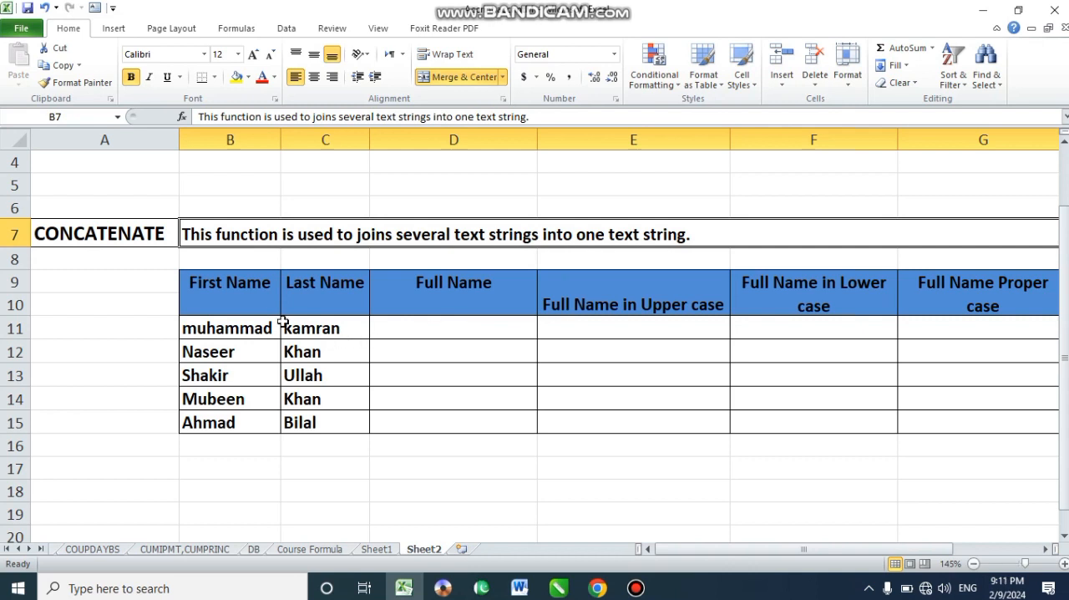
{"action": "left_click", "coordinate": [238, 298]}
{"action": "left_click", "coordinate": [323, 290]}
{"action": "left_click", "coordinate": [415, 292]}
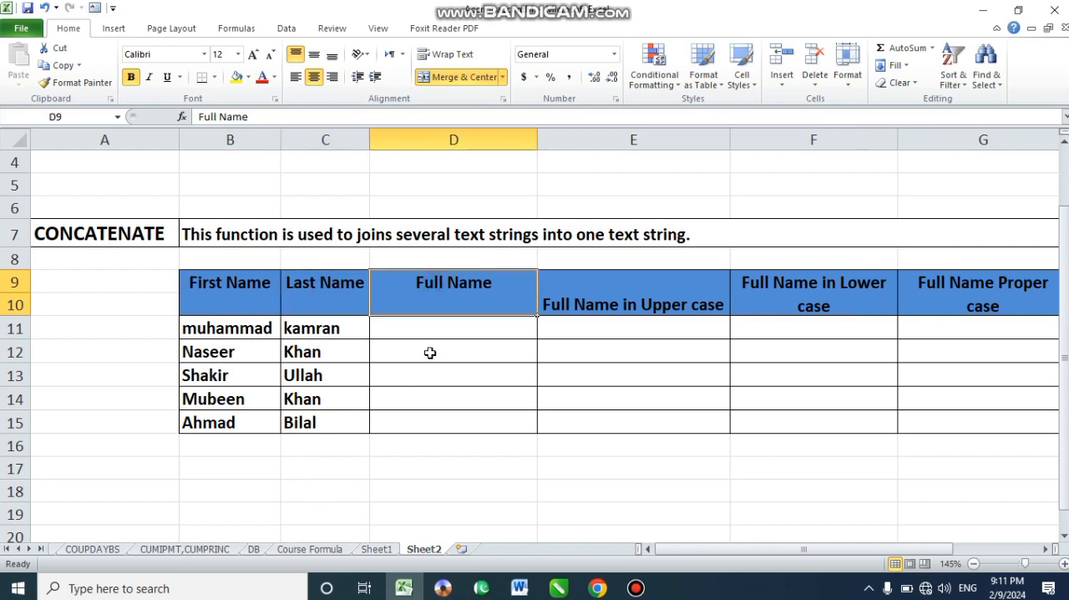
{"action": "left_click", "coordinate": [442, 327]}
{"action": "left_click_drag", "start_coordinate": [443, 341], "coordinate": [442, 418]}
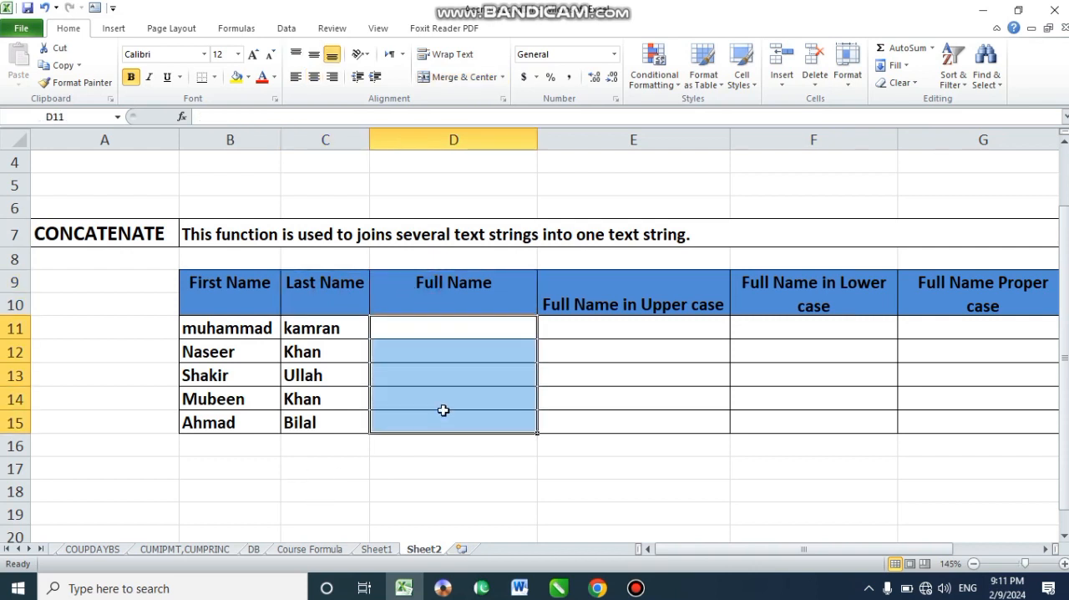
- Enter the formula =CONCATENATE(B11," ",C11) in cell D11 to join the first and last name with a space
{"action": "left_click", "coordinate": [432, 326]}
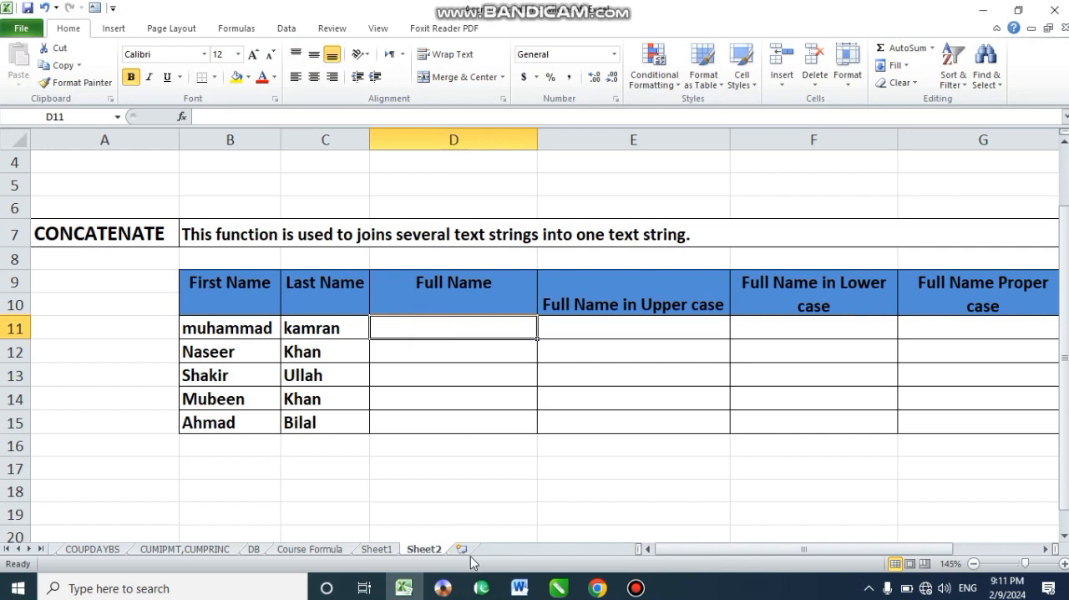
{"action": "type", "text": "="}
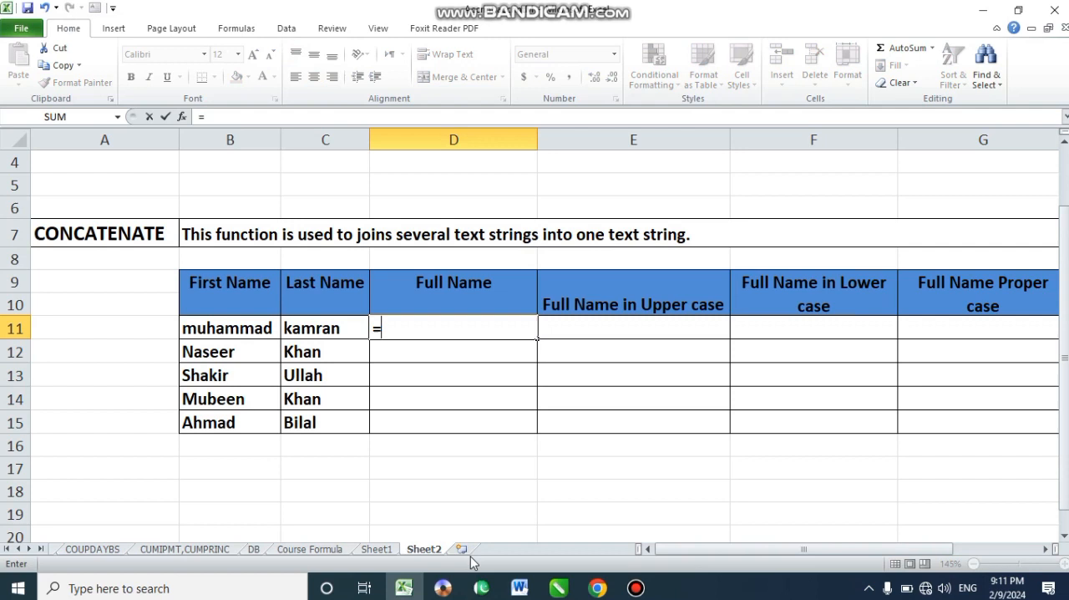
{"action": "type", "text": "con"}
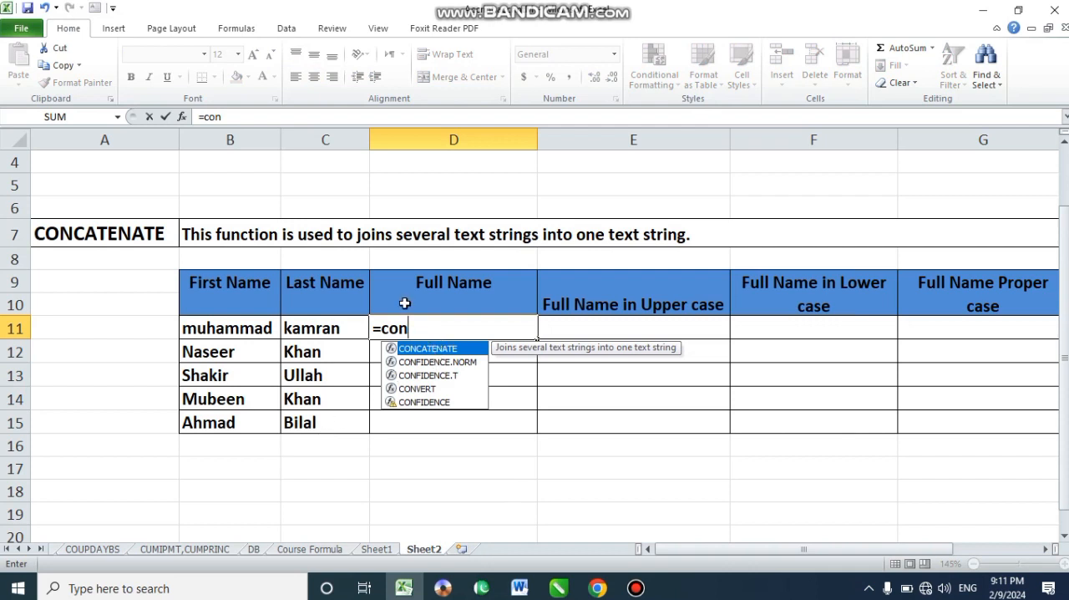
{"action": "type", "text": "ca"}
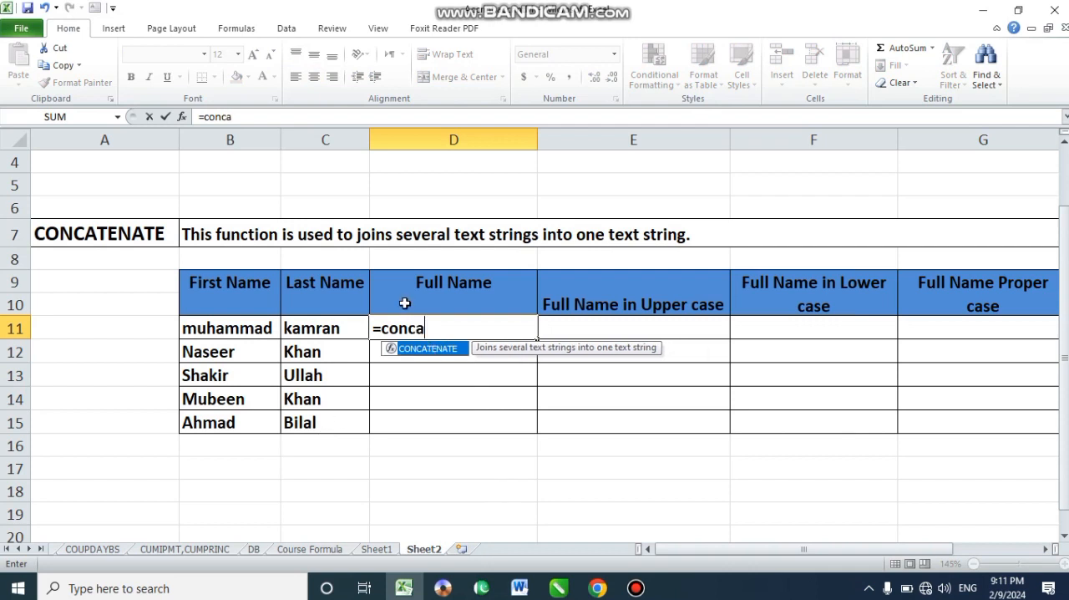
{"action": "type", "text": "tenate("}
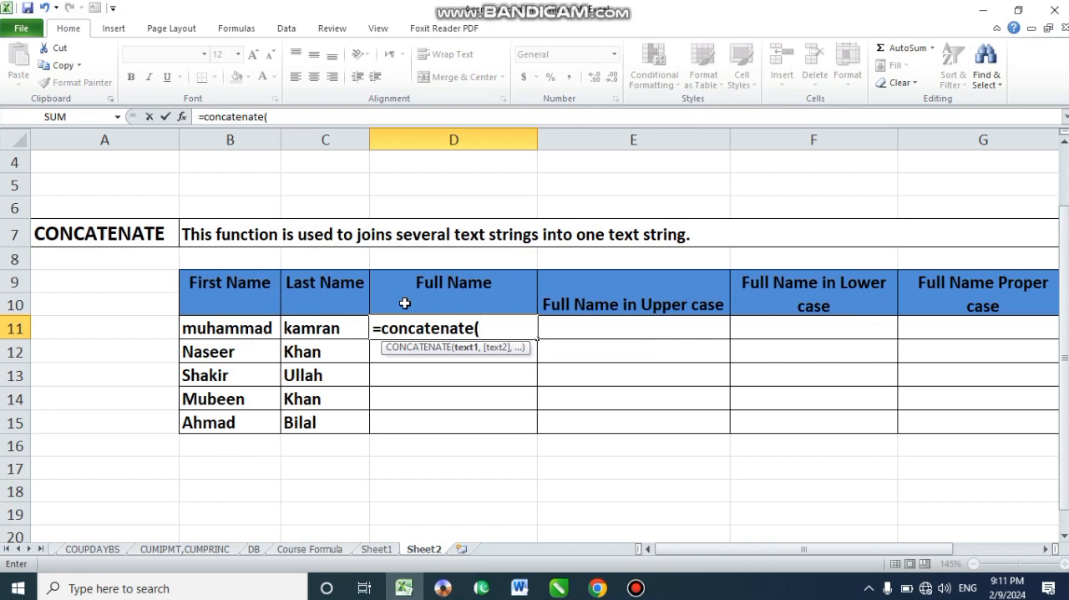
{"action": "left_click", "coordinate": [217, 325]}
{"action": "type", "text": ","}
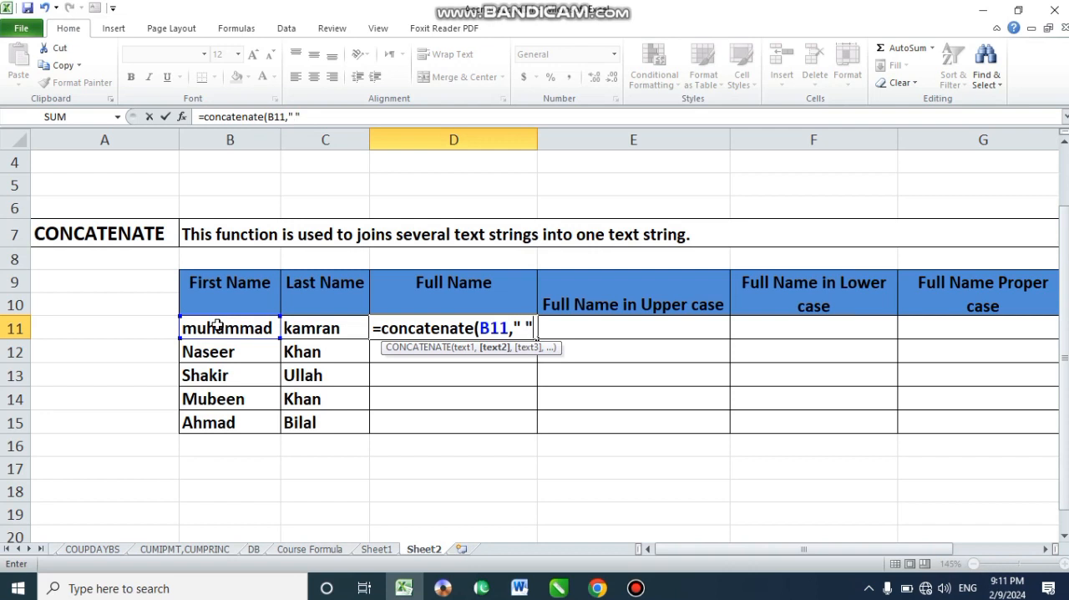
{"action": "type", "text": ","}
{"action": "left_click", "coordinate": [349, 328]}
{"action": "type", "text": ")"}
{"action": "key", "text": "Return"}
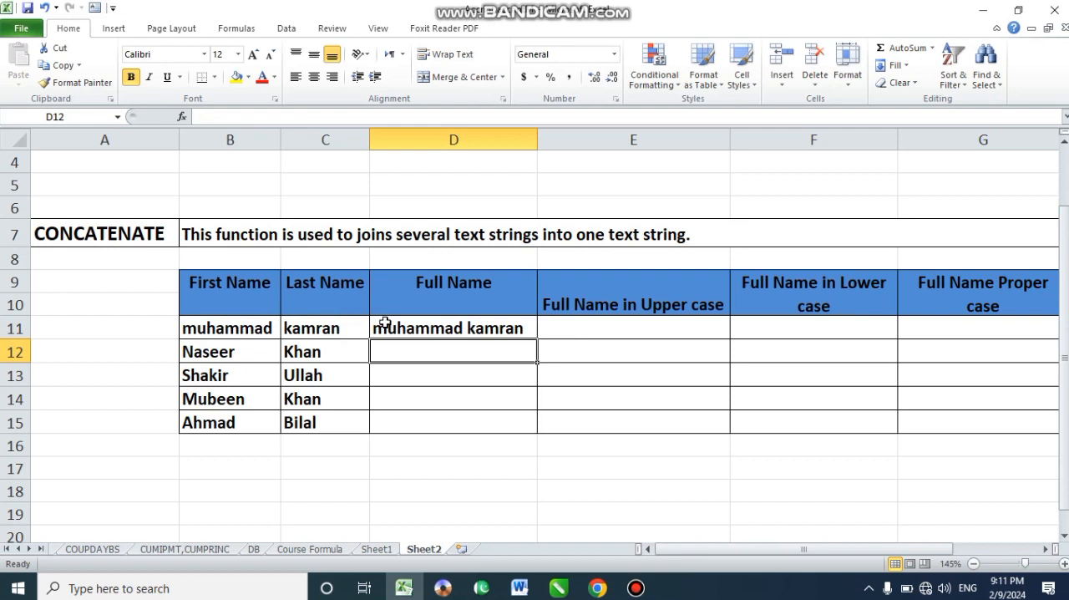
- Fill the D11 formula down through D15 for the remaining rows of the Full Name column
{"action": "left_click", "coordinate": [386, 321]}
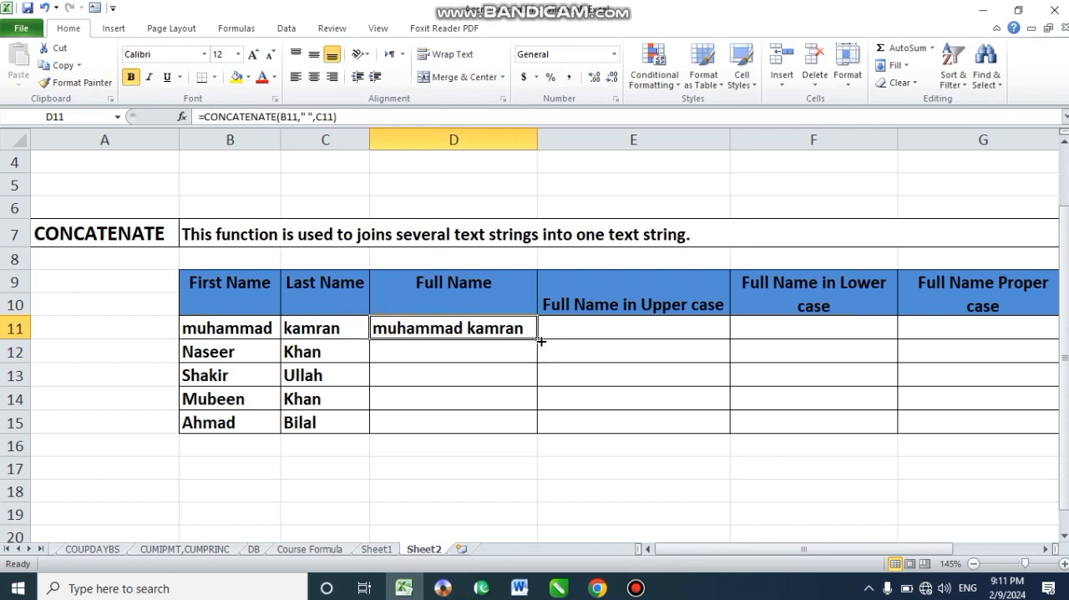
{"action": "left_click_drag", "start_coordinate": [536, 338], "coordinate": [537, 428]}
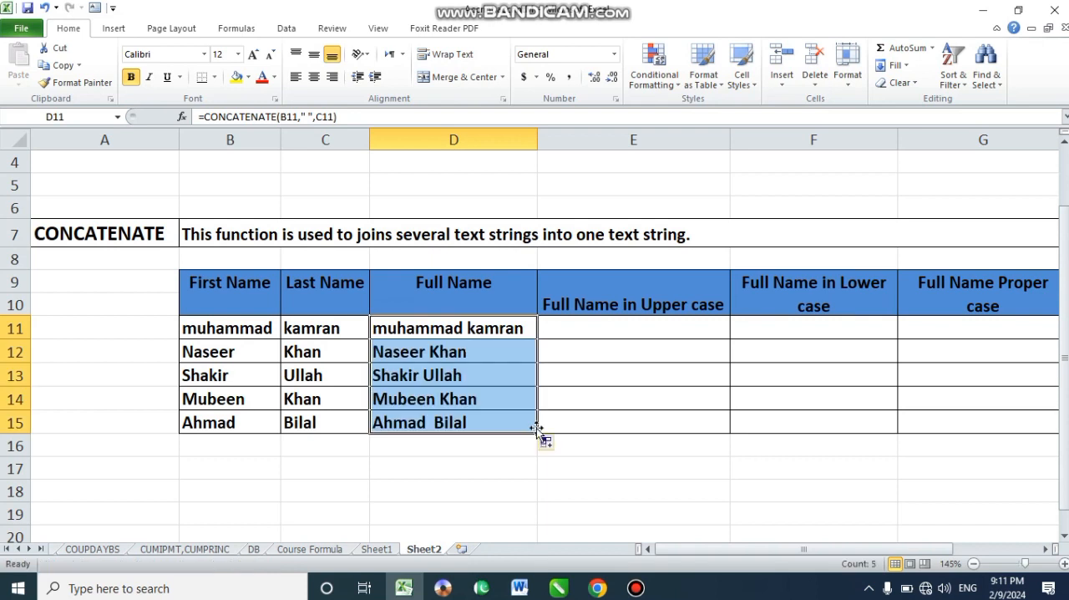
- Enter the formula =UPPER(CONCATENATE(B11," ",C11)) in cell E11 to produce the full name in upper case
{"action": "left_click", "coordinate": [601, 328]}
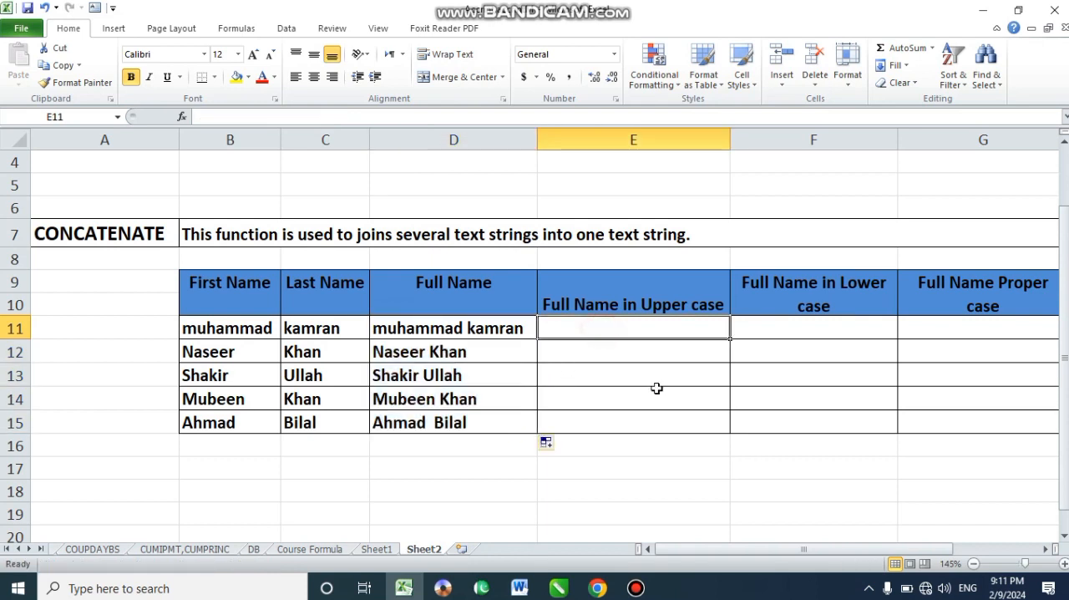
{"action": "left_click", "coordinate": [1046, 550]}
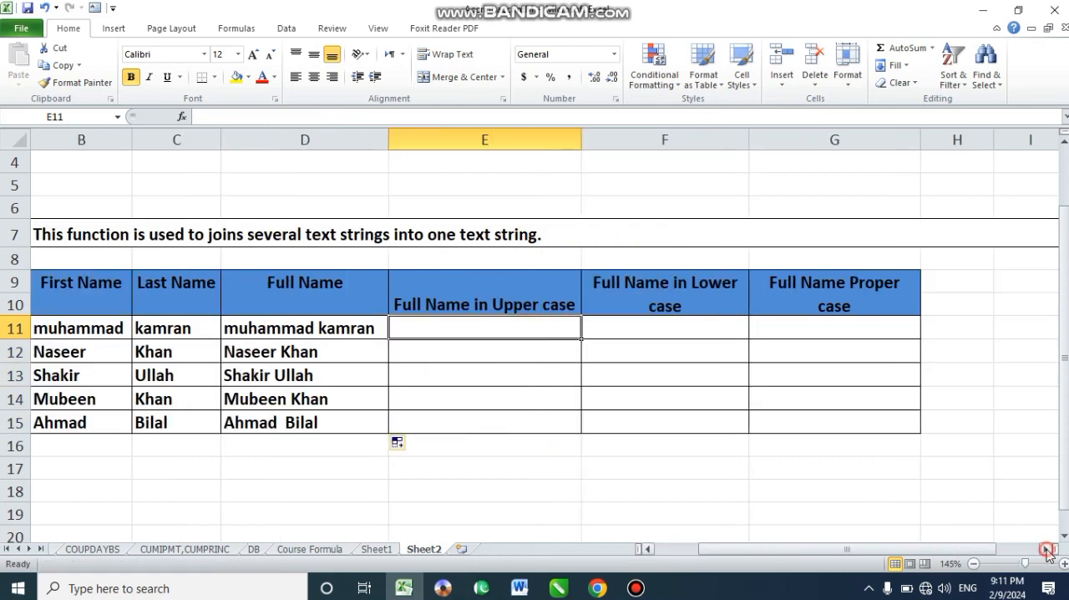
{"action": "left_click", "coordinate": [469, 357]}
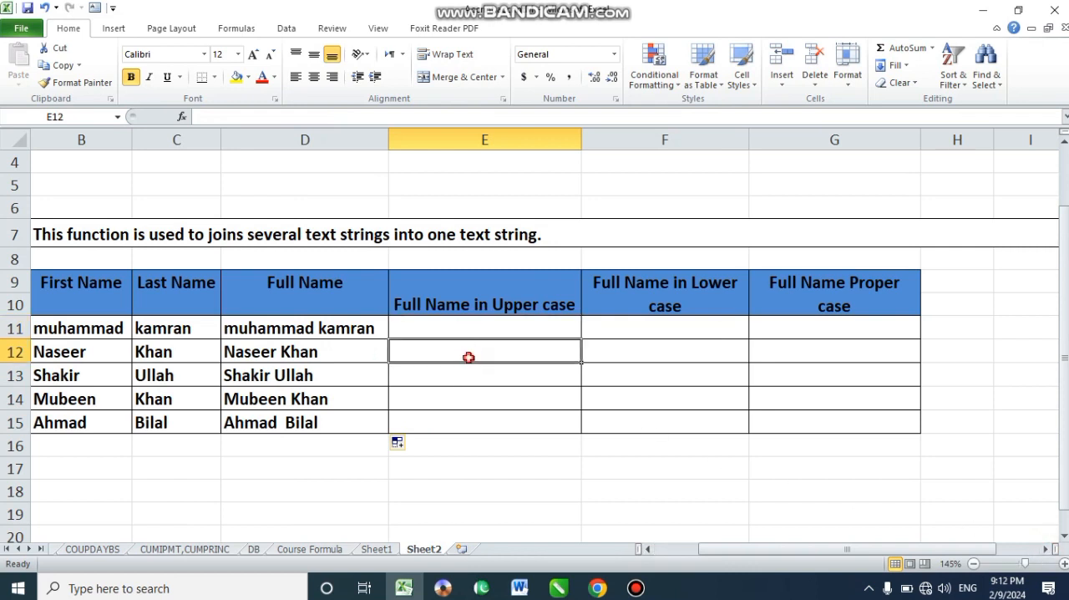
{"action": "left_click", "coordinate": [512, 306]}
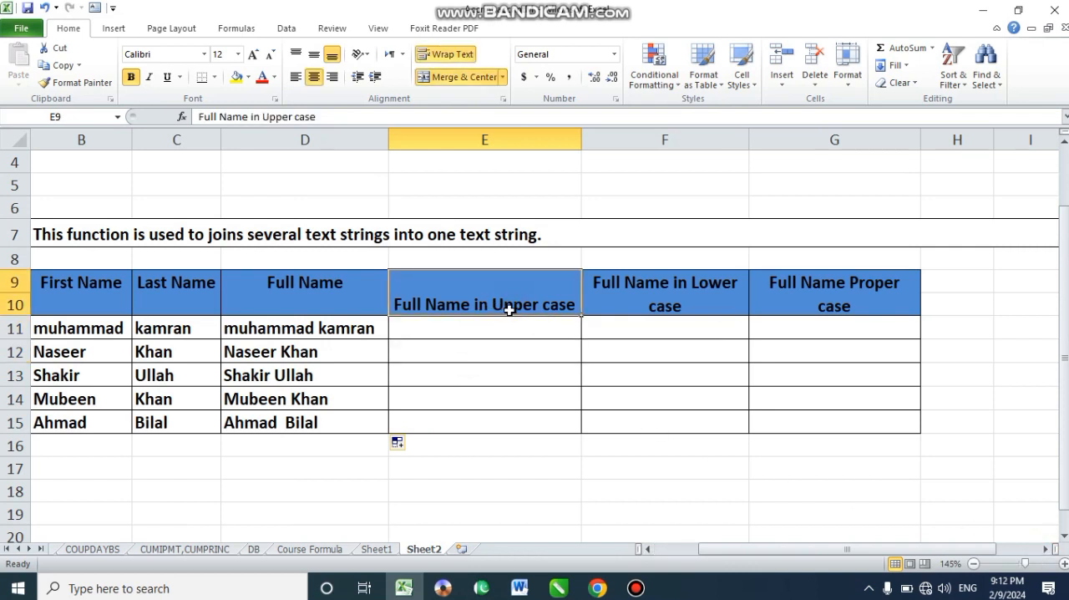
{"action": "left_click", "coordinate": [442, 332]}
{"action": "type", "text": "="}
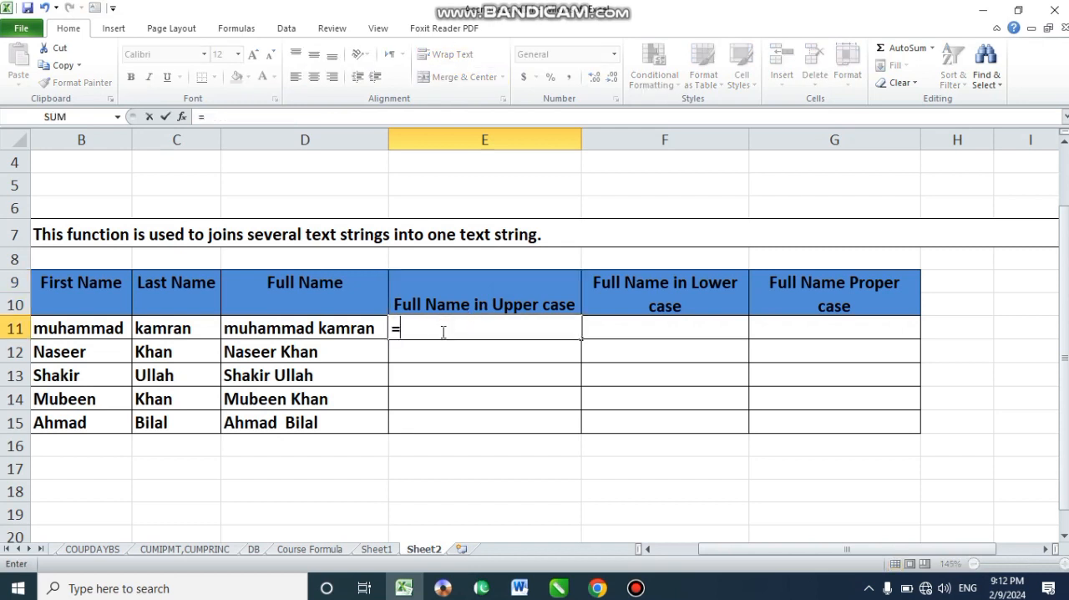
{"action": "type", "text": "upper("}
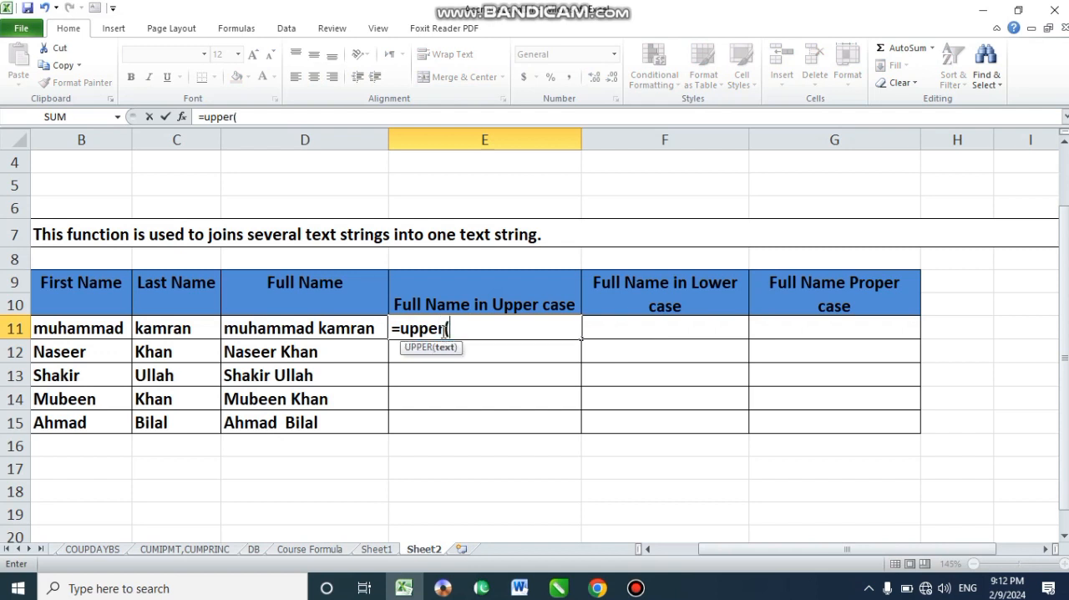
{"action": "type", "text": "c"}
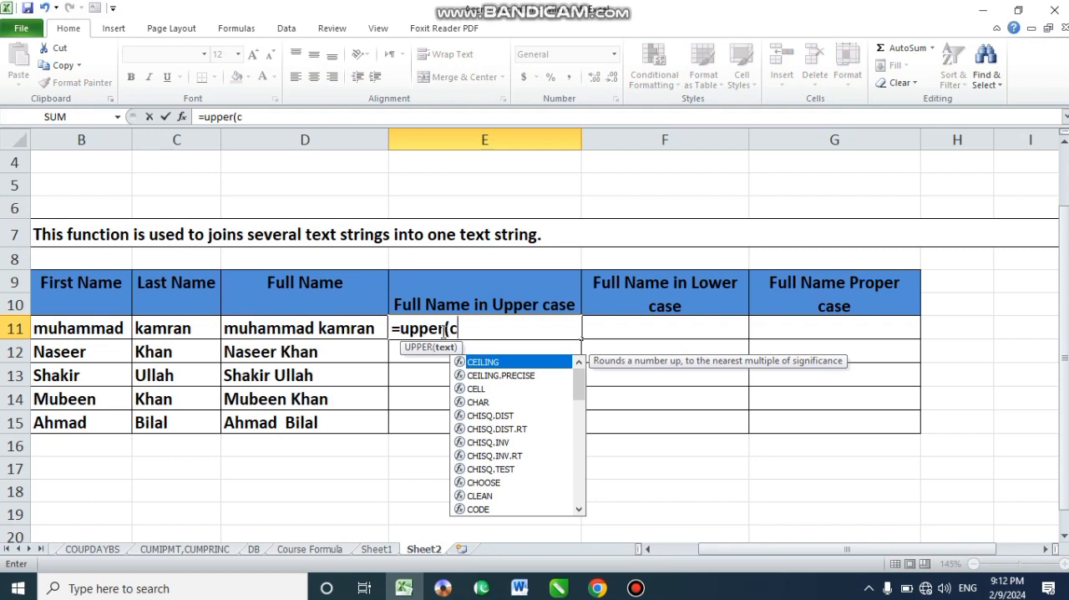
{"action": "type", "text": "on"}
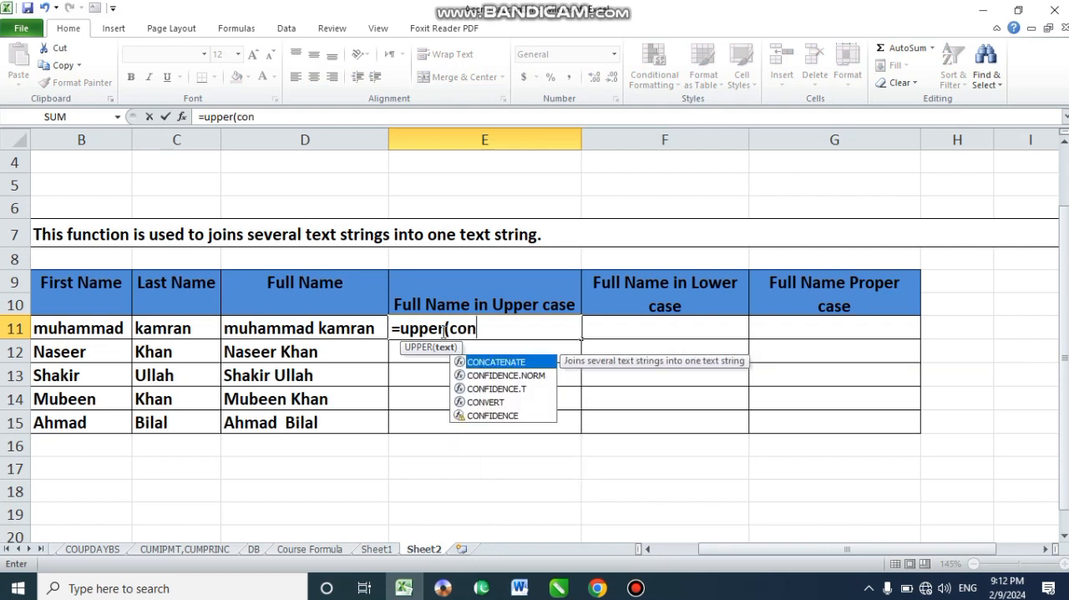
{"action": "type", "text": "ca"}
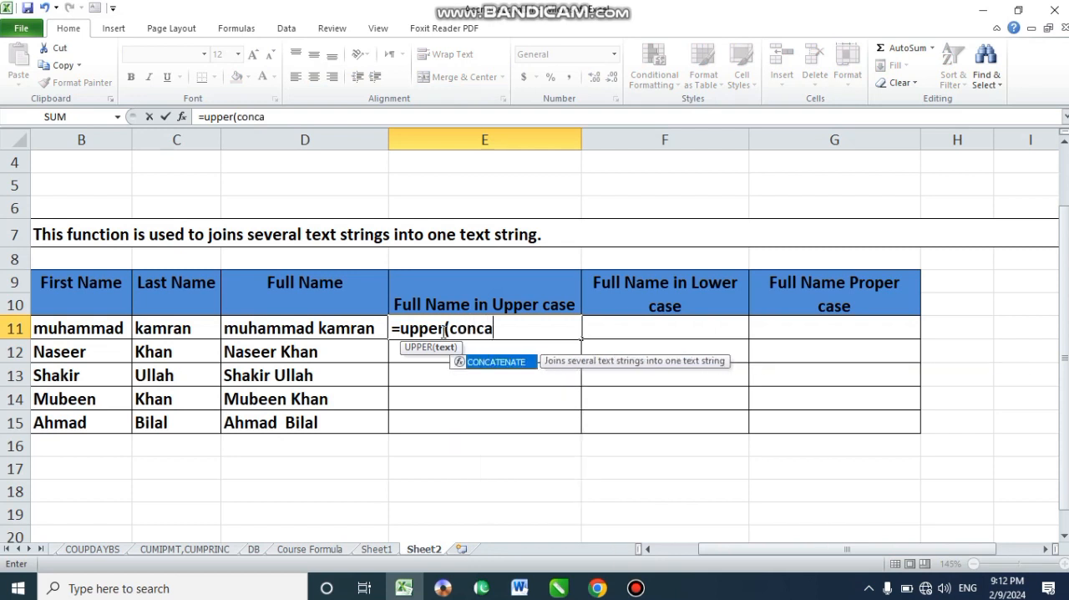
{"action": "type", "text": "tenate("}
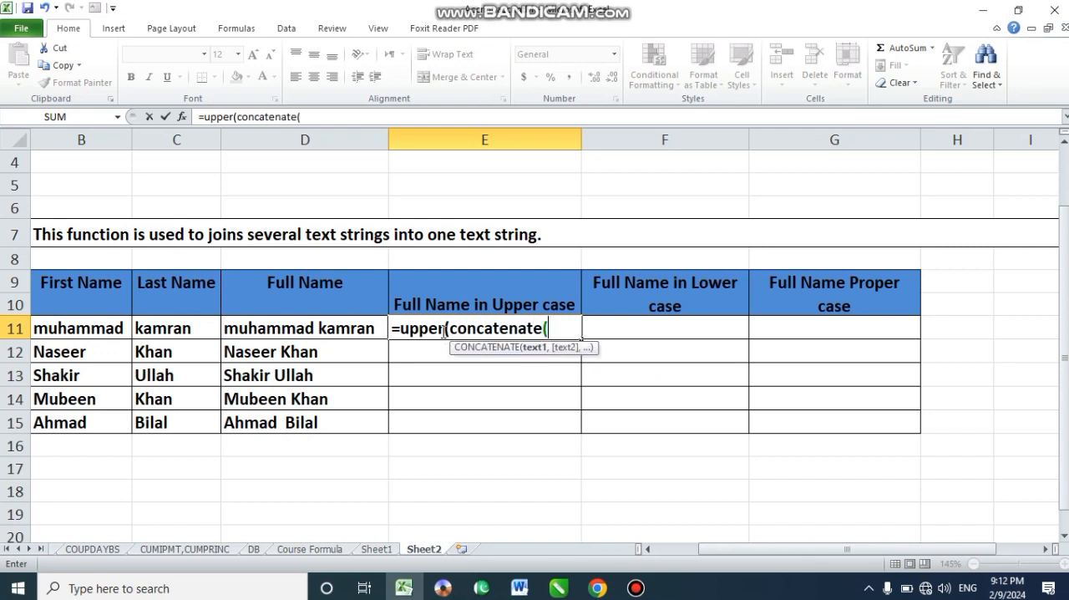
{"action": "left_click", "coordinate": [649, 550]}
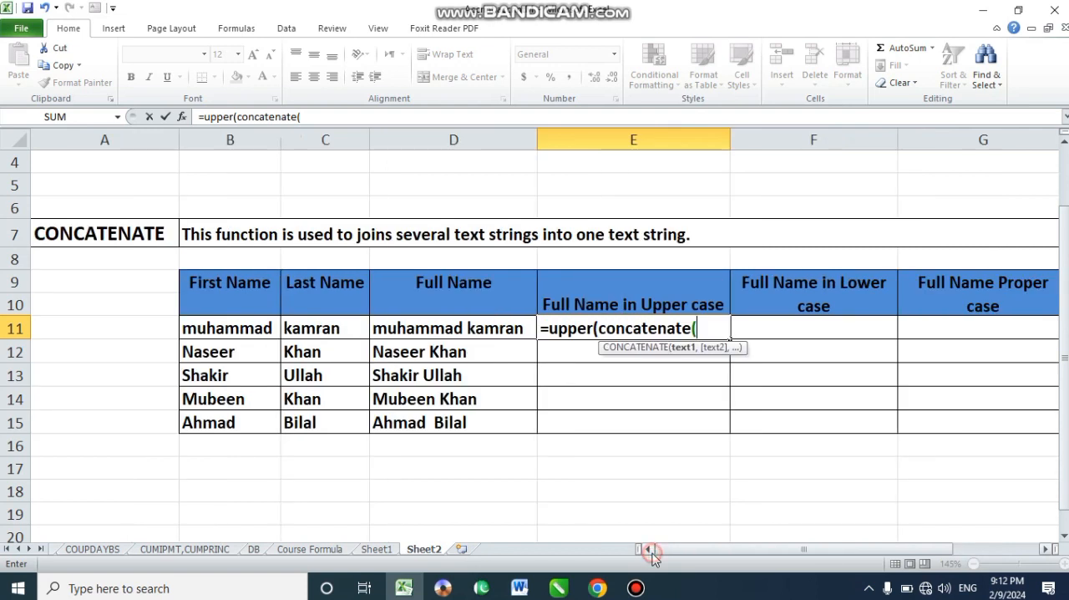
{"action": "left_click", "coordinate": [228, 329]}
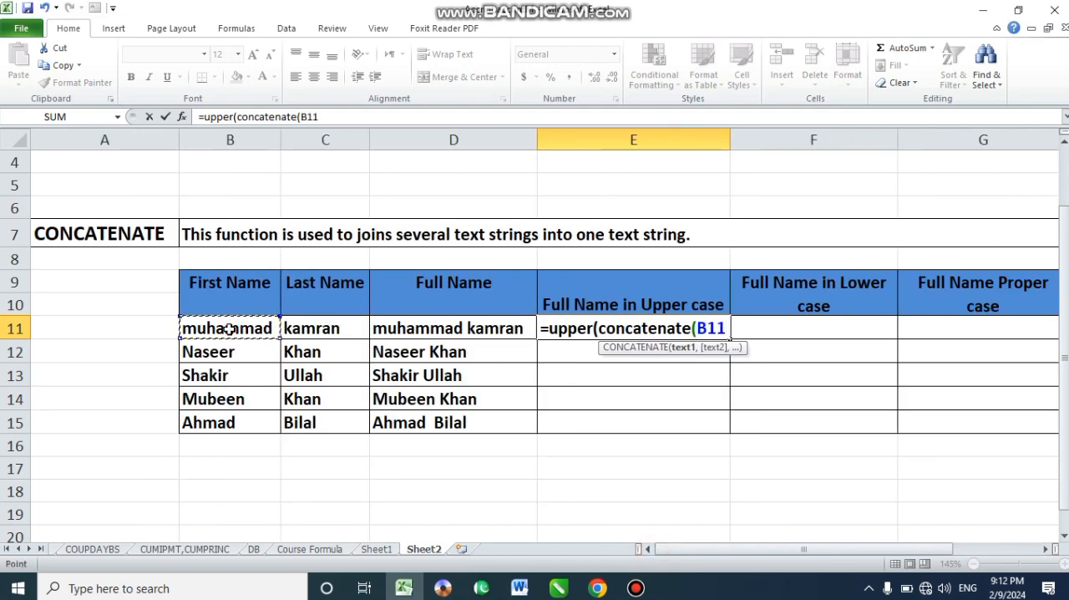
{"action": "type", "text": ",\""}
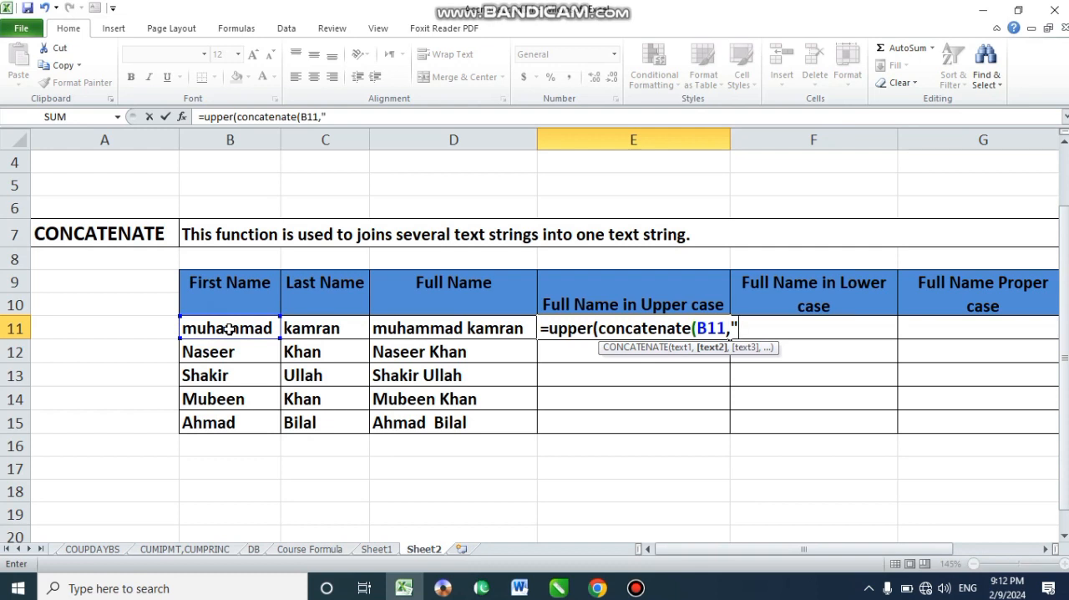
{"action": "type", "text": " \","}
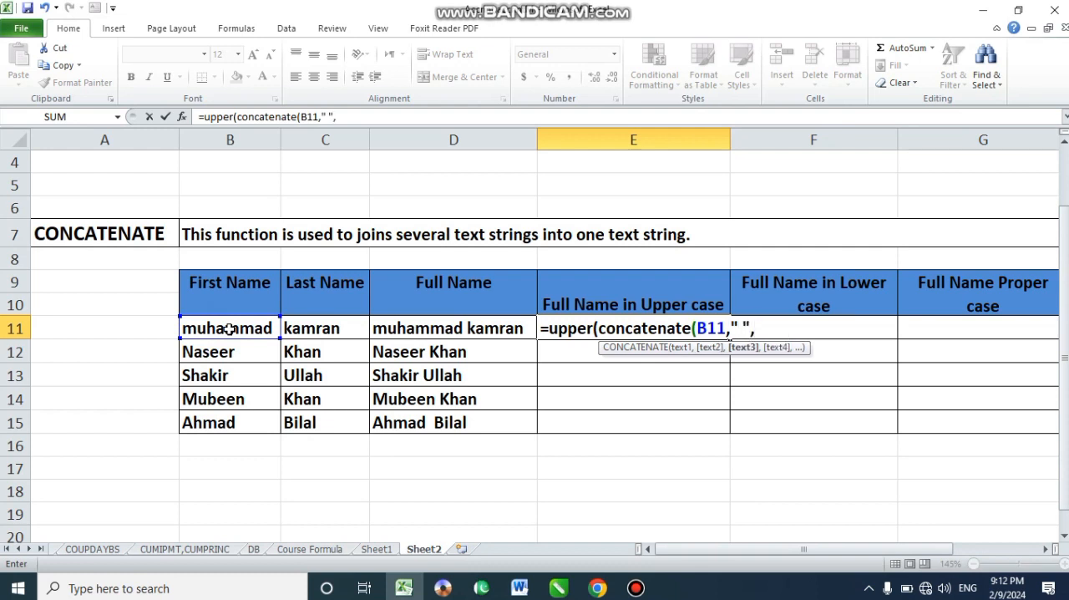
{"action": "left_click", "coordinate": [340, 331]}
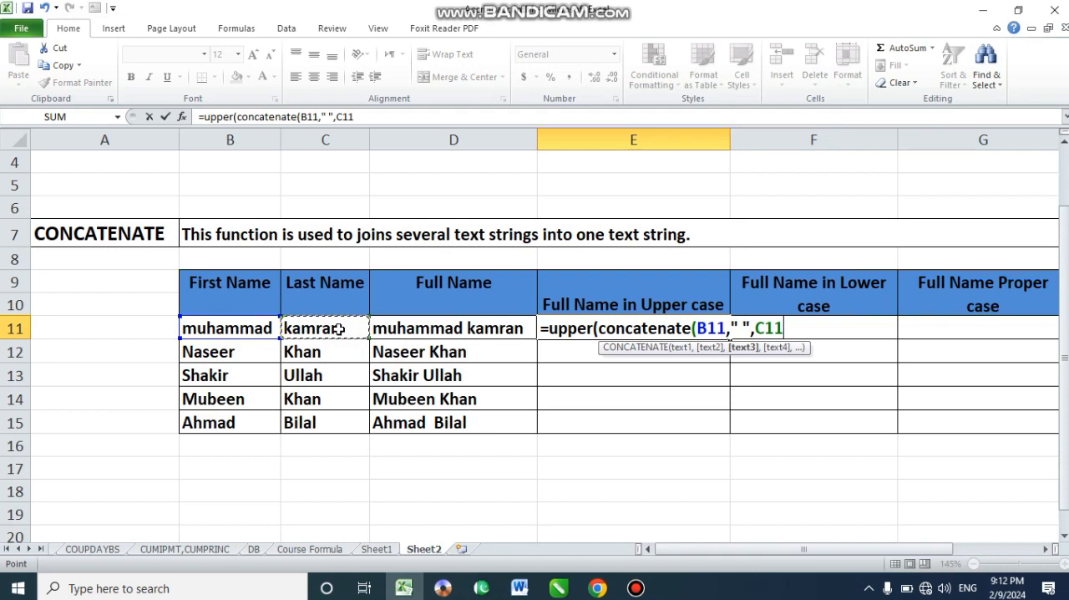
{"action": "type", "text": ")"}
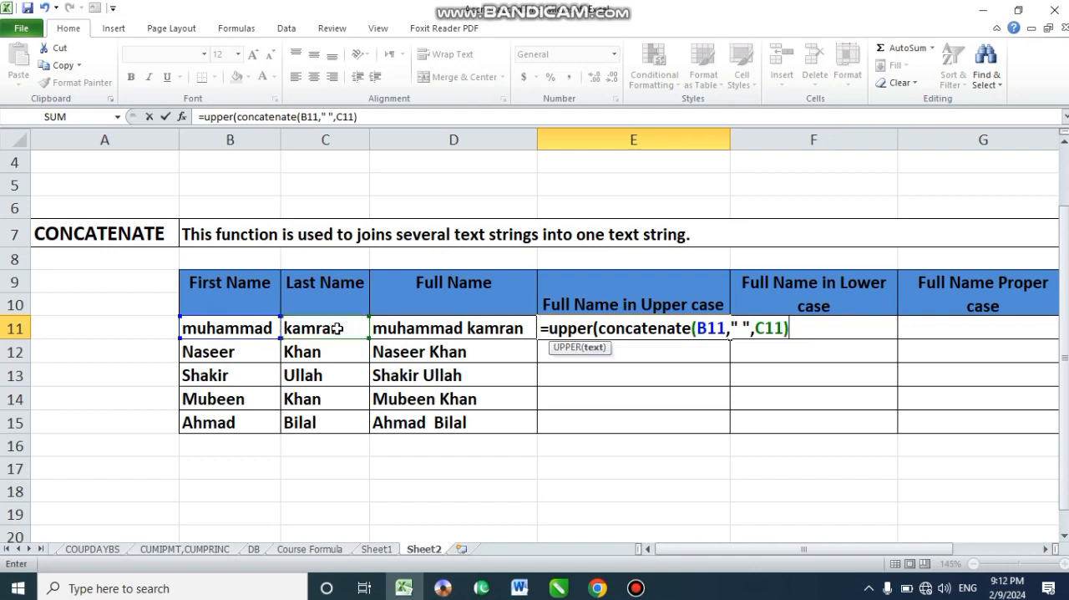
{"action": "key", "text": "Return"}
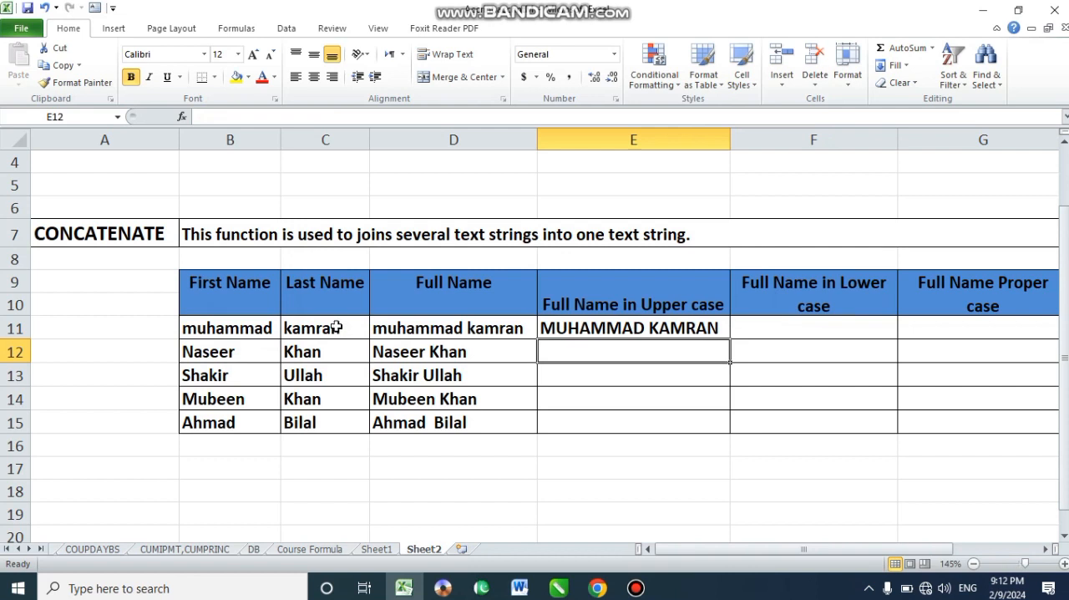
- Enter the formula =LOWER(CONCATENATE(B11," ",C11)) in cell F11 to produce the full name in lower case
{"action": "left_click", "coordinate": [821, 326]}
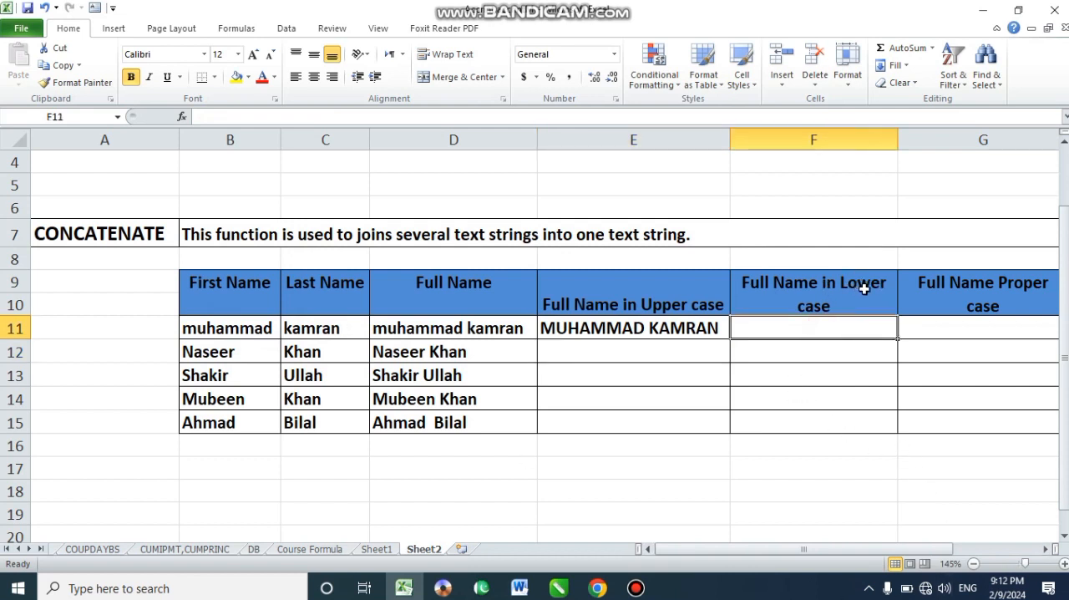
{"action": "type", "text": "="}
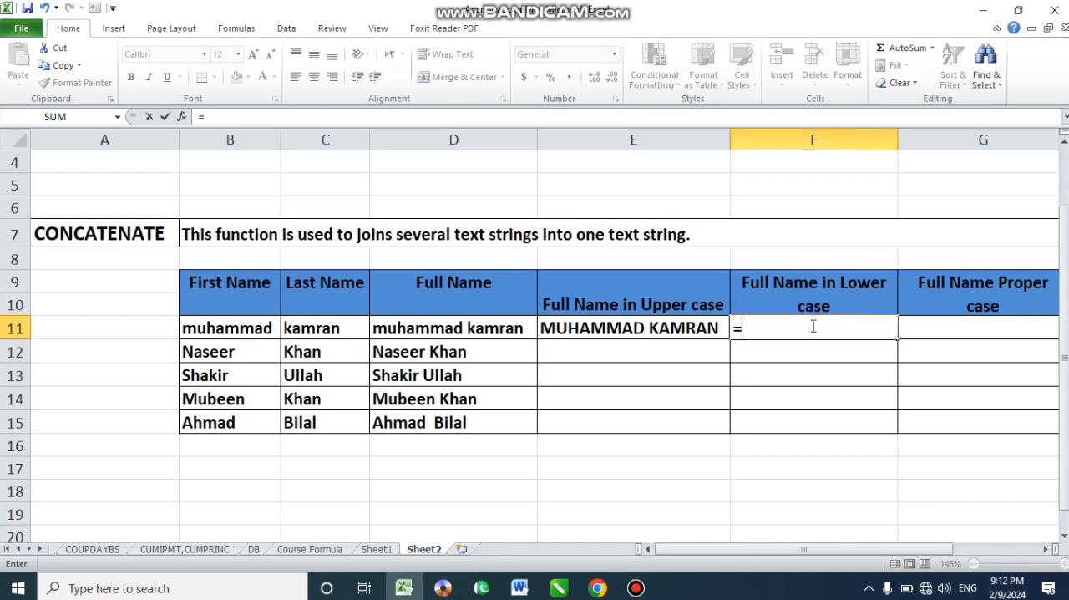
{"action": "type", "text": "lower"}
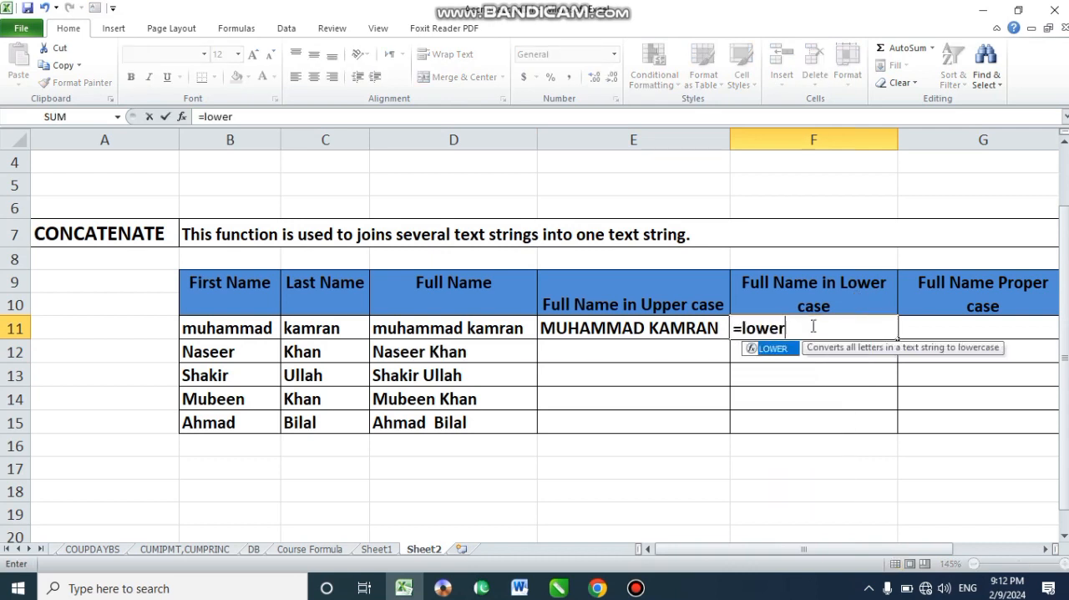
{"action": "type", "text": "(co"}
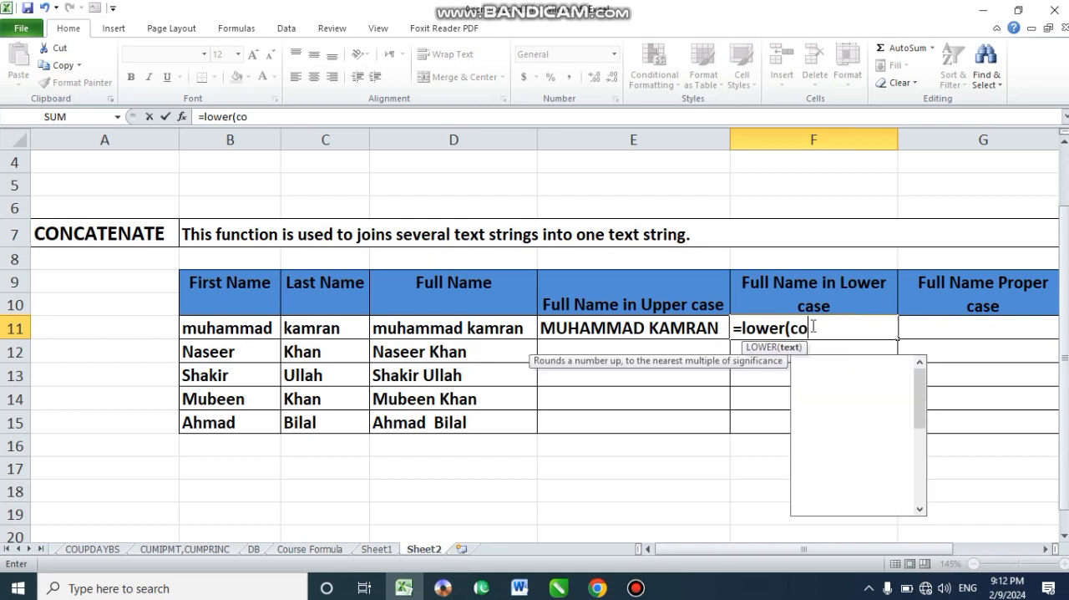
{"action": "type", "text": "nc"}
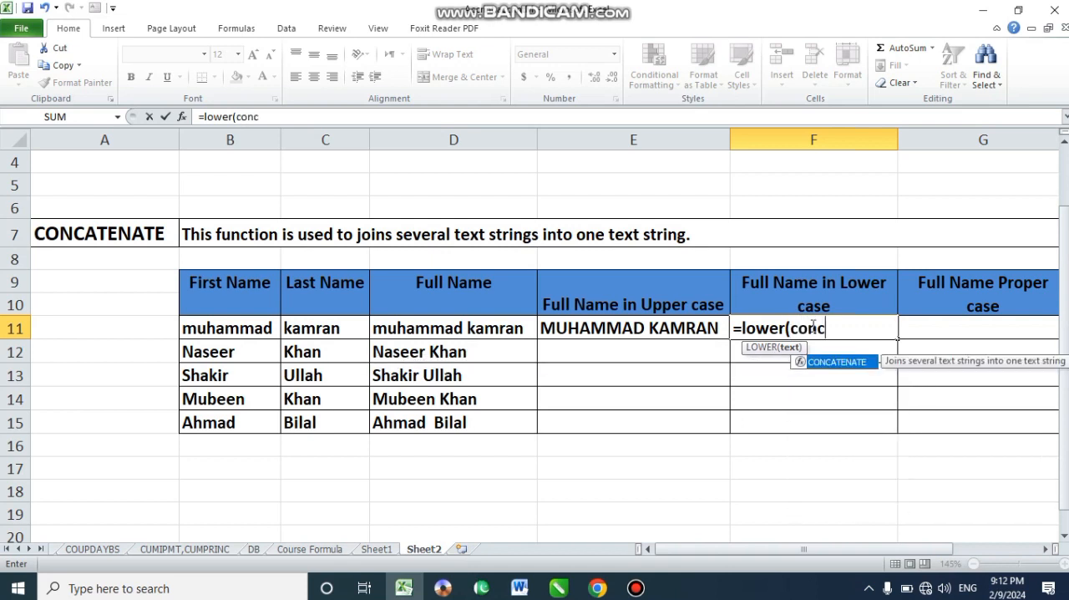
{"action": "type", "text": "atenat"}
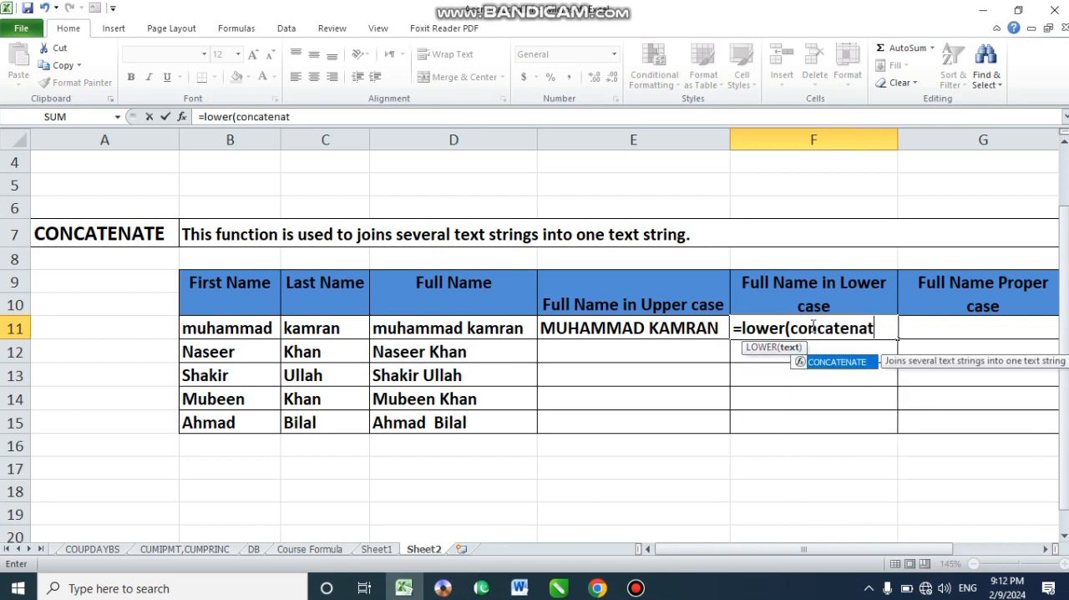
{"action": "type", "text": "e("}
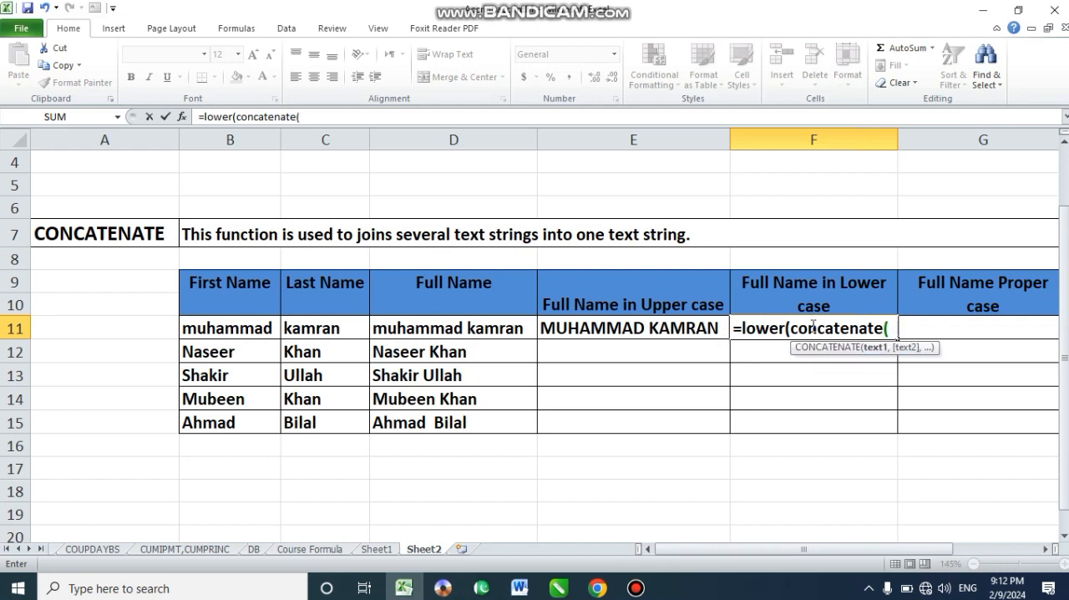
{"action": "left_click", "coordinate": [212, 328]}
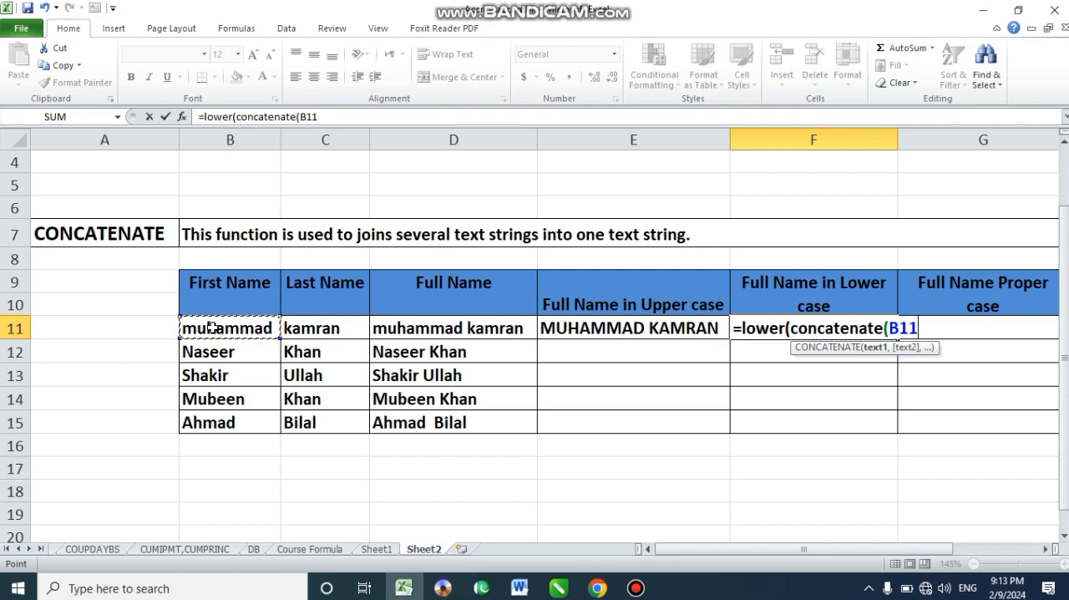
{"action": "type", "text": ","}
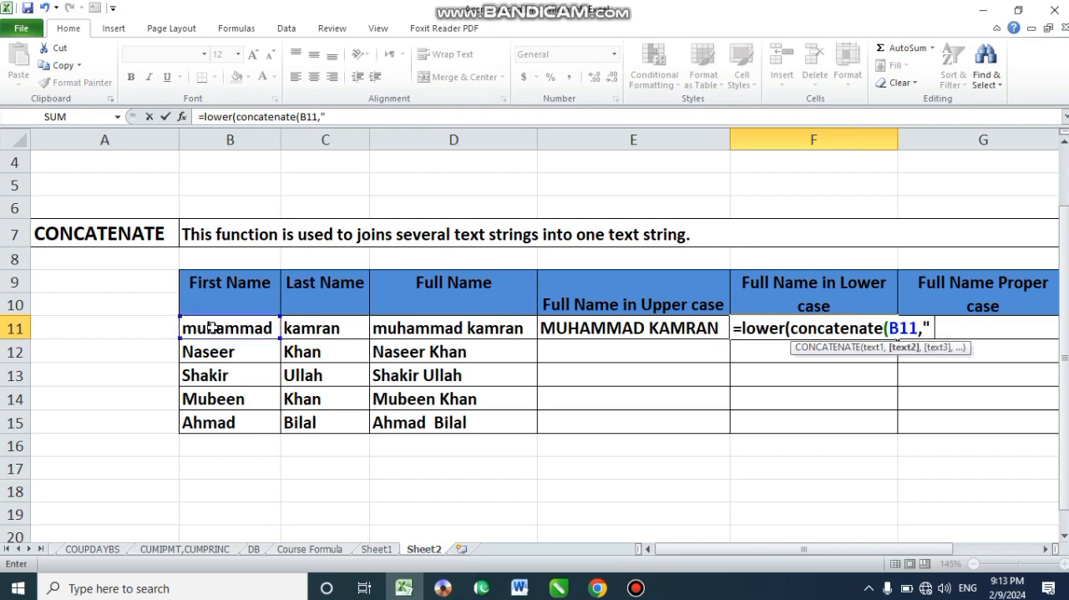
{"action": "type", "text": "\" \","}
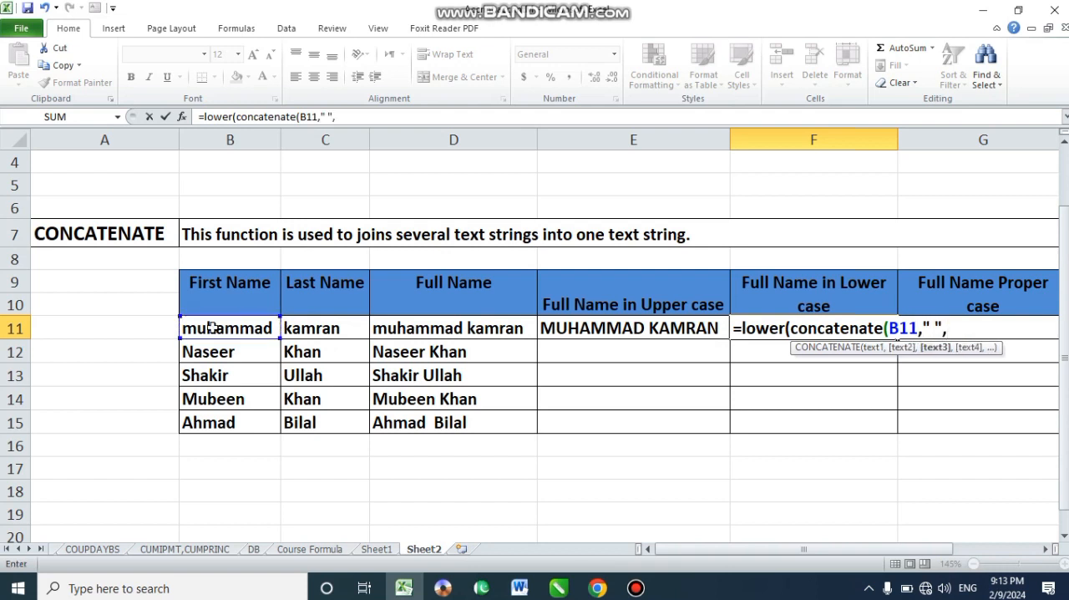
{"action": "left_click", "coordinate": [322, 332]}
{"action": "type", "text": ")"}
{"action": "key", "text": "Return"}
{"action": "key", "text": "Return"}
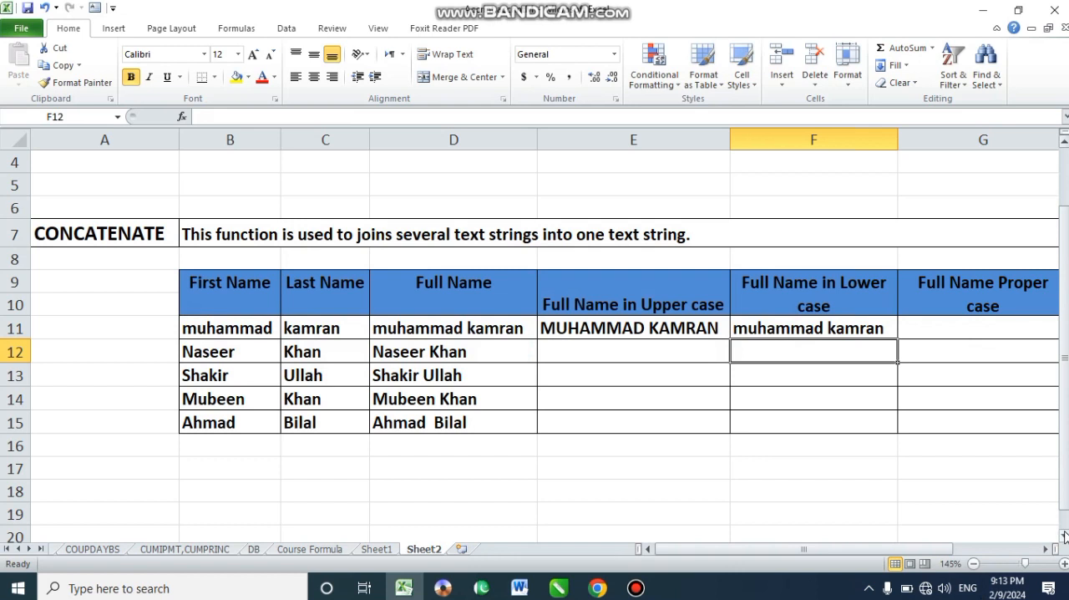
- Enter the formula =PROPER(CONCATENATE(B11," ",C11)) in cell G11 to produce the full name in proper case
{"action": "left_click", "coordinate": [1043, 550]}
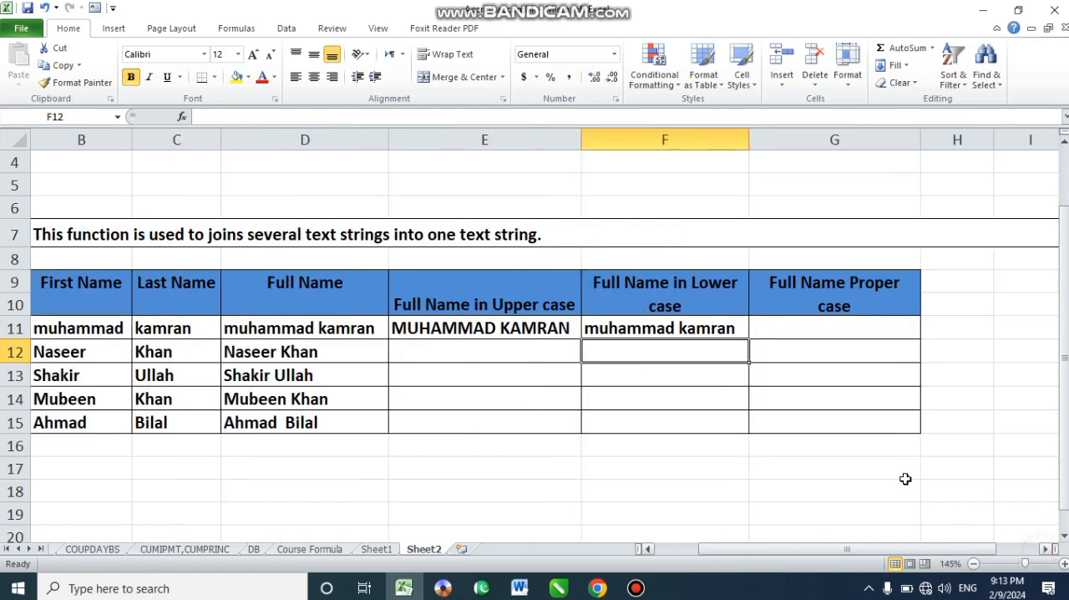
{"action": "left_click", "coordinate": [806, 321]}
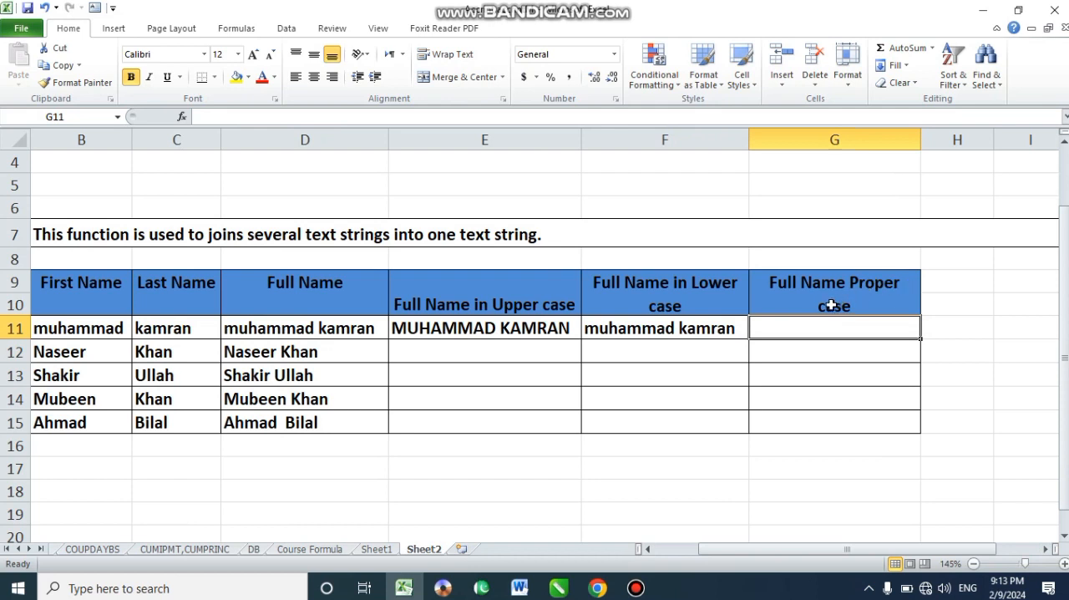
{"action": "type", "text": "="}
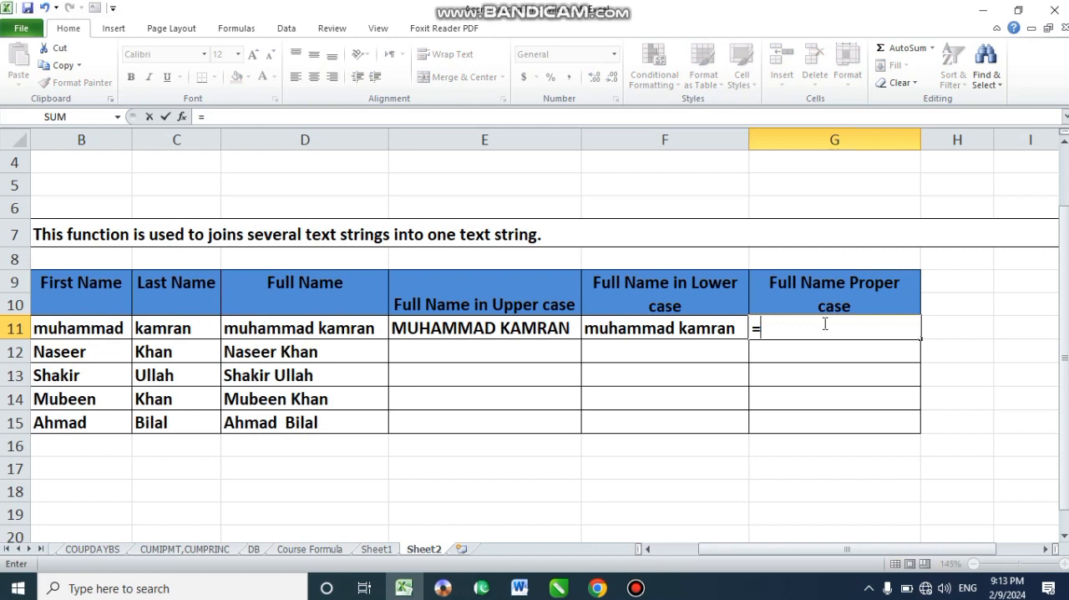
{"action": "type", "text": "p"}
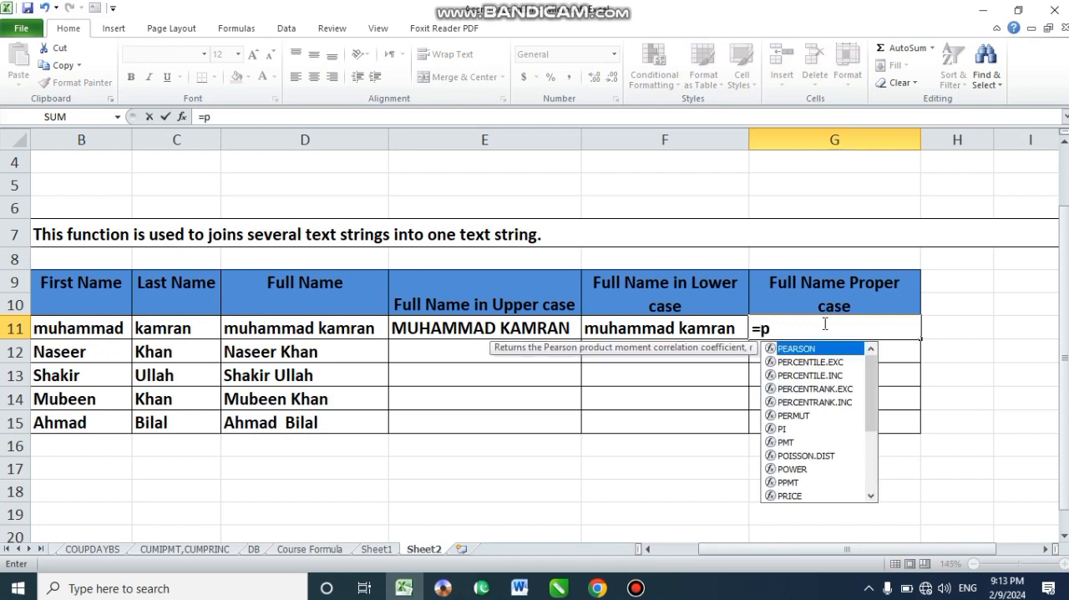
{"action": "type", "text": "rope"}
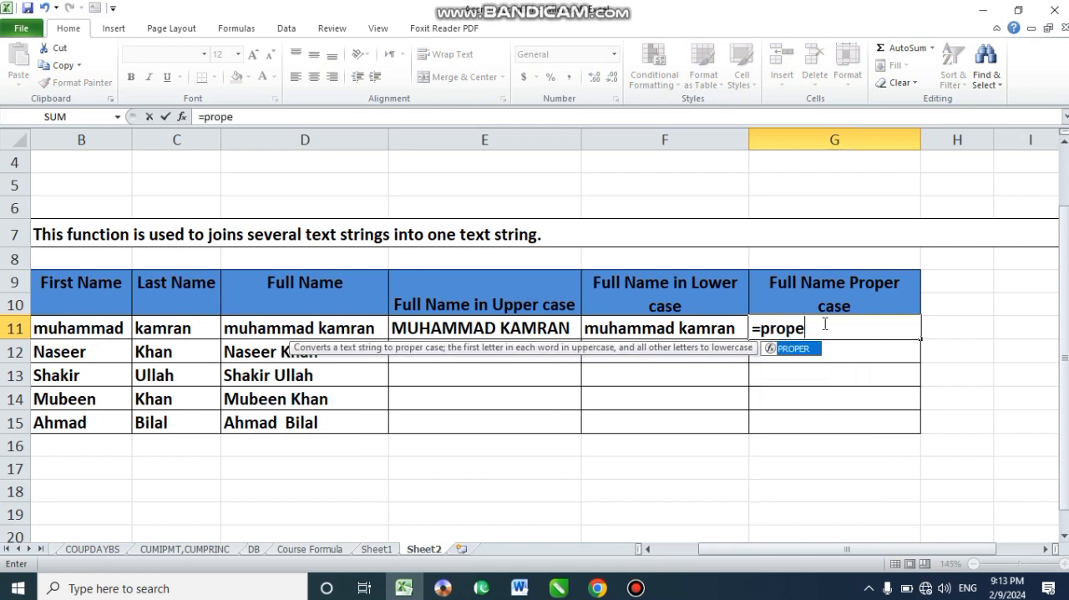
{"action": "type", "text": "r(con"}
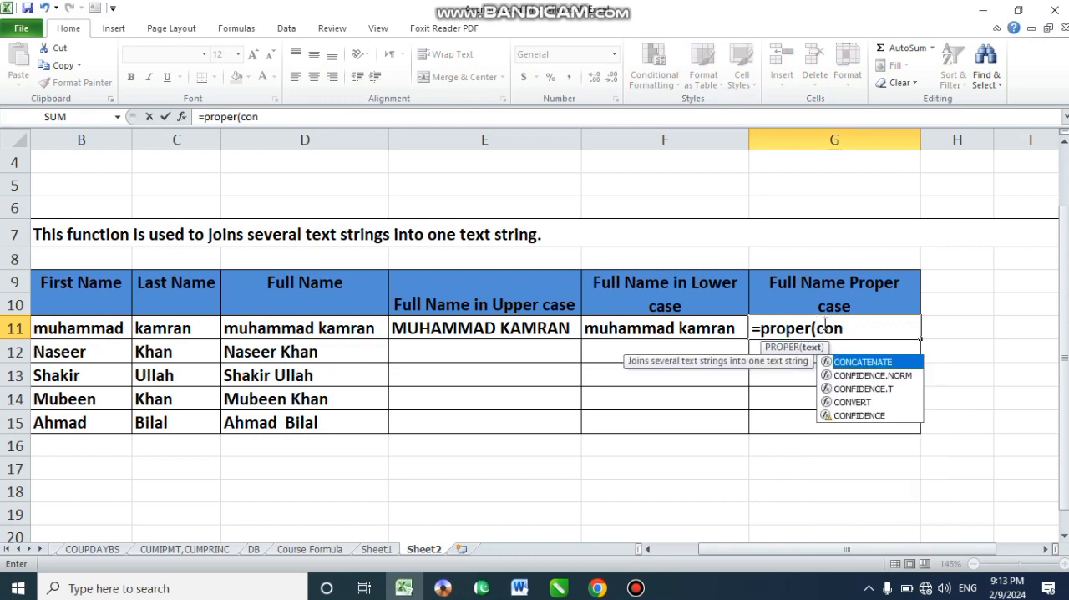
{"action": "type", "text": "catenate"}
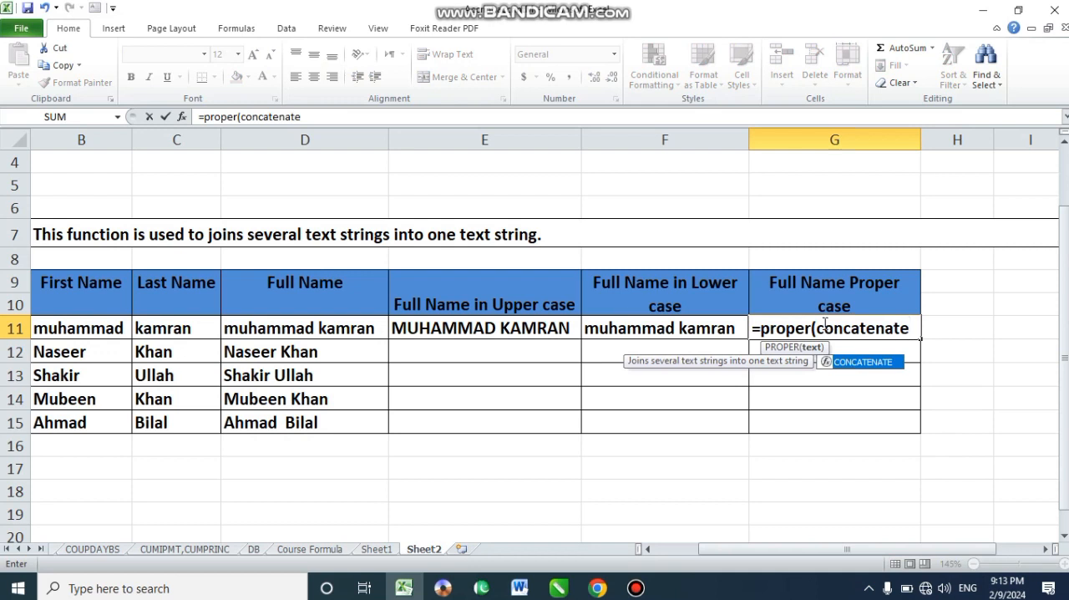
{"action": "type", "text": "("}
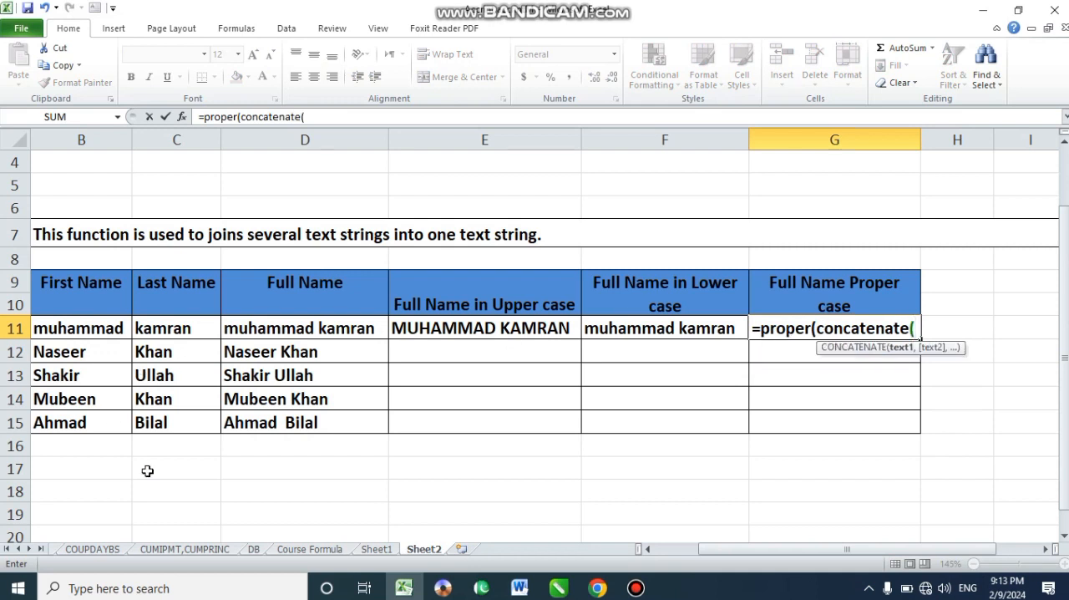
{"action": "left_click", "coordinate": [643, 549]}
{"action": "left_click", "coordinate": [253, 329]}
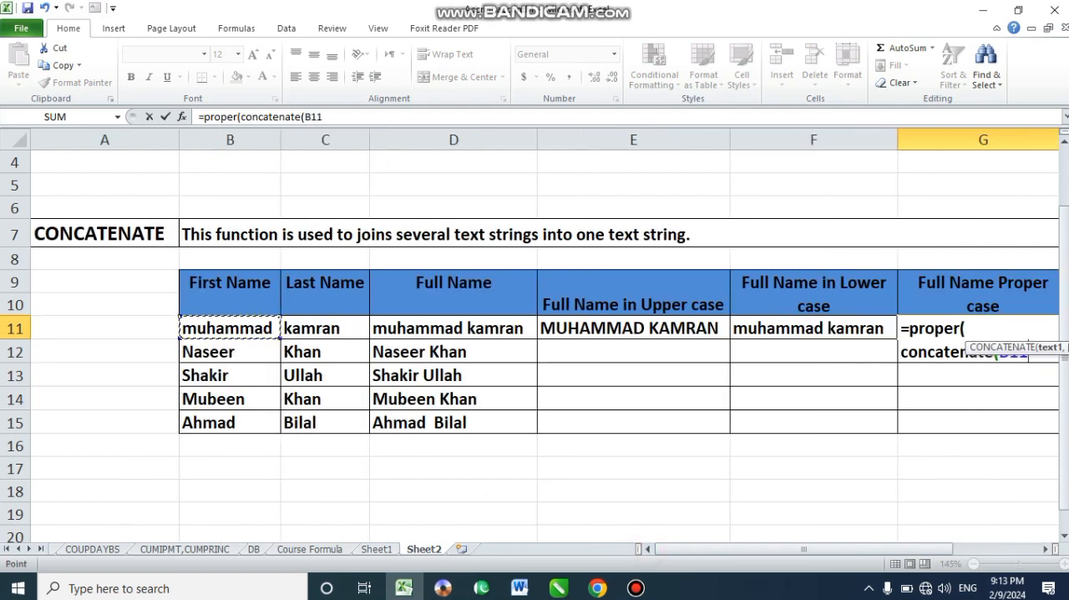
{"action": "left_click", "coordinate": [1063, 537]}
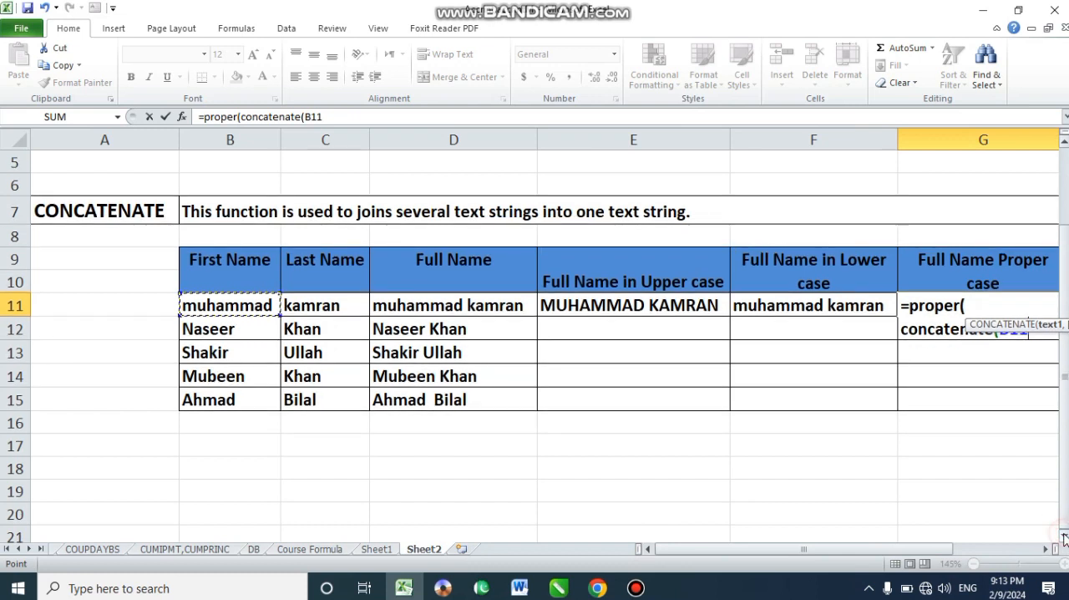
{"action": "left_click", "coordinate": [1063, 537]}
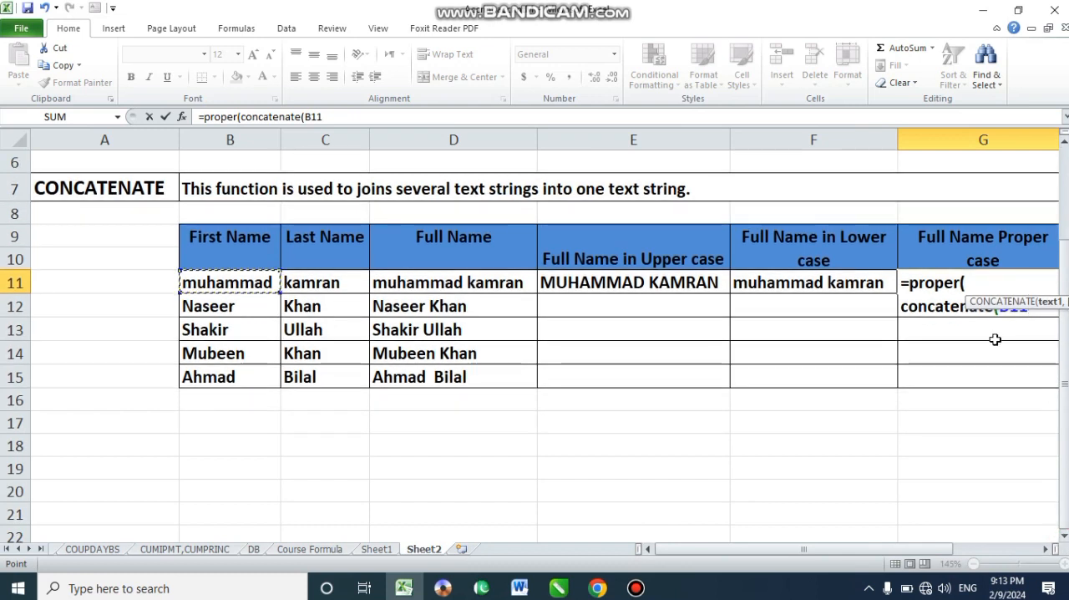
{"action": "type", "text": ","}
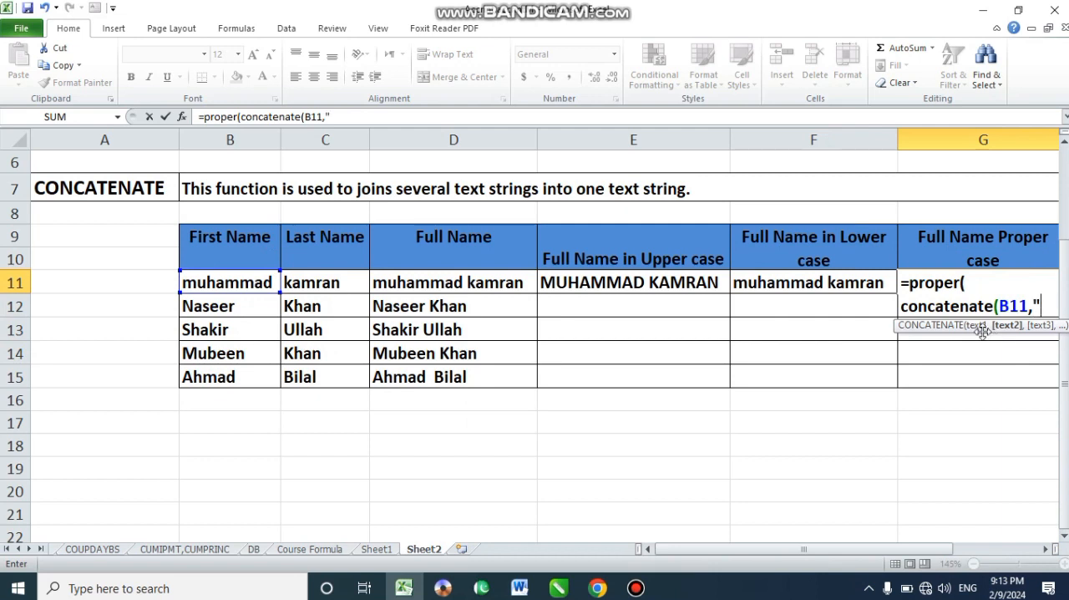
{"action": "type", "text": "\""}
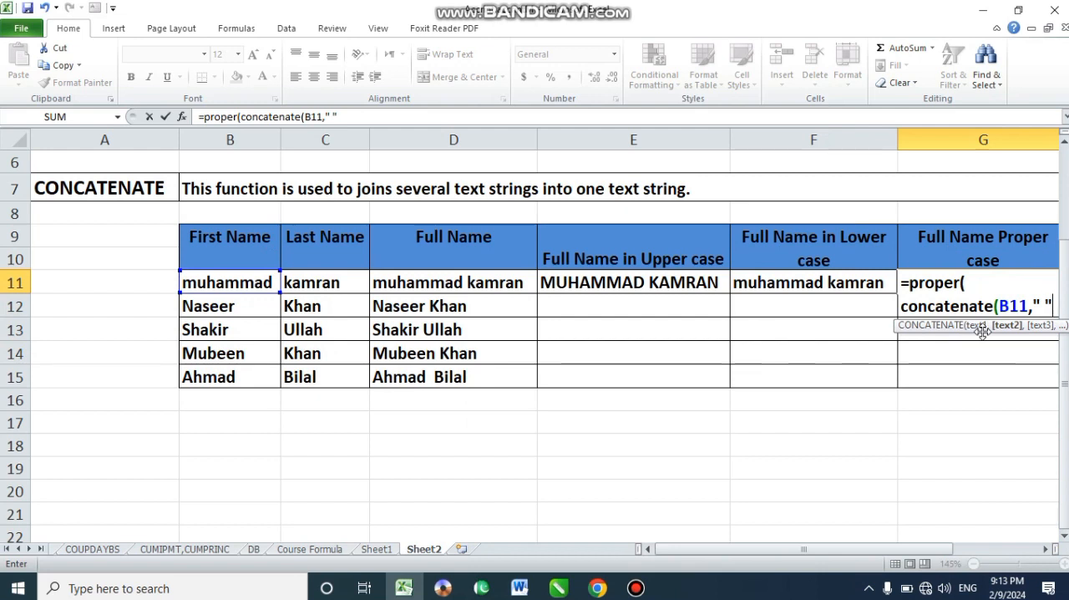
{"action": "type", "text": ","}
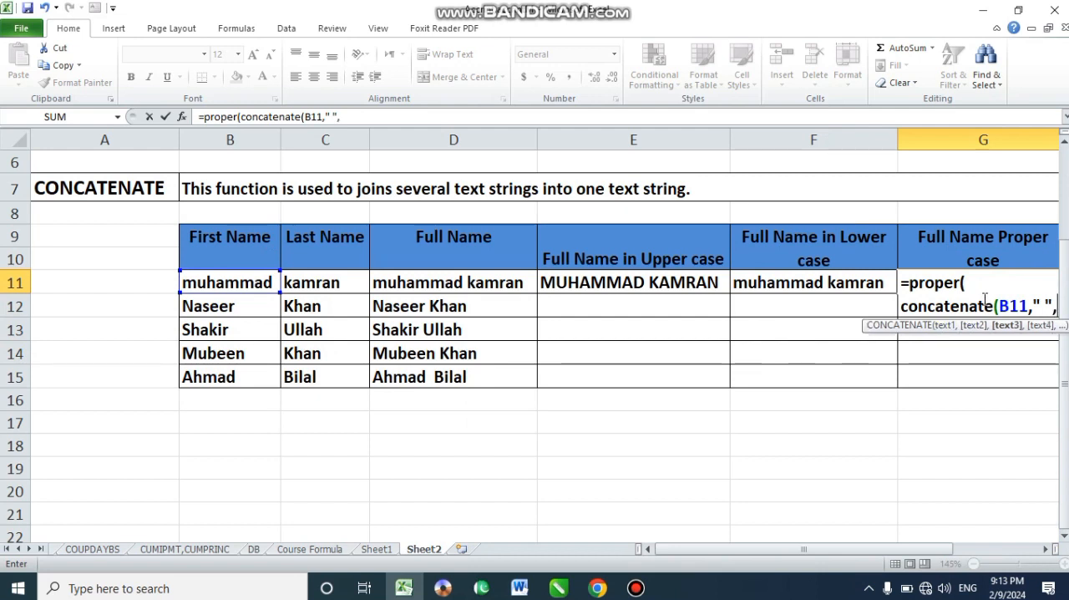
{"action": "left_click", "coordinate": [291, 284]}
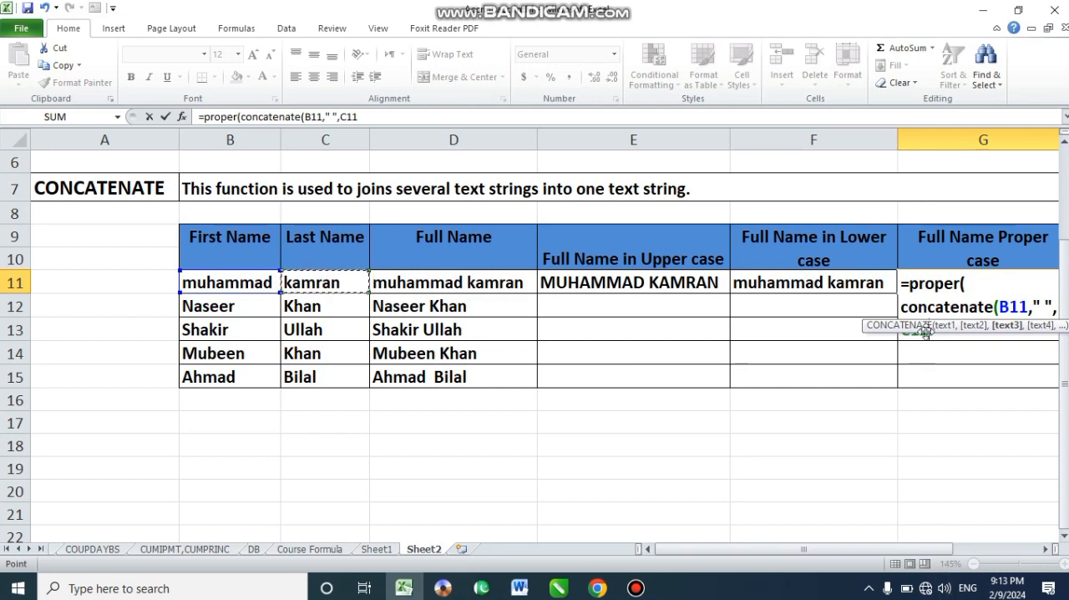
{"action": "type", "text": ")"}
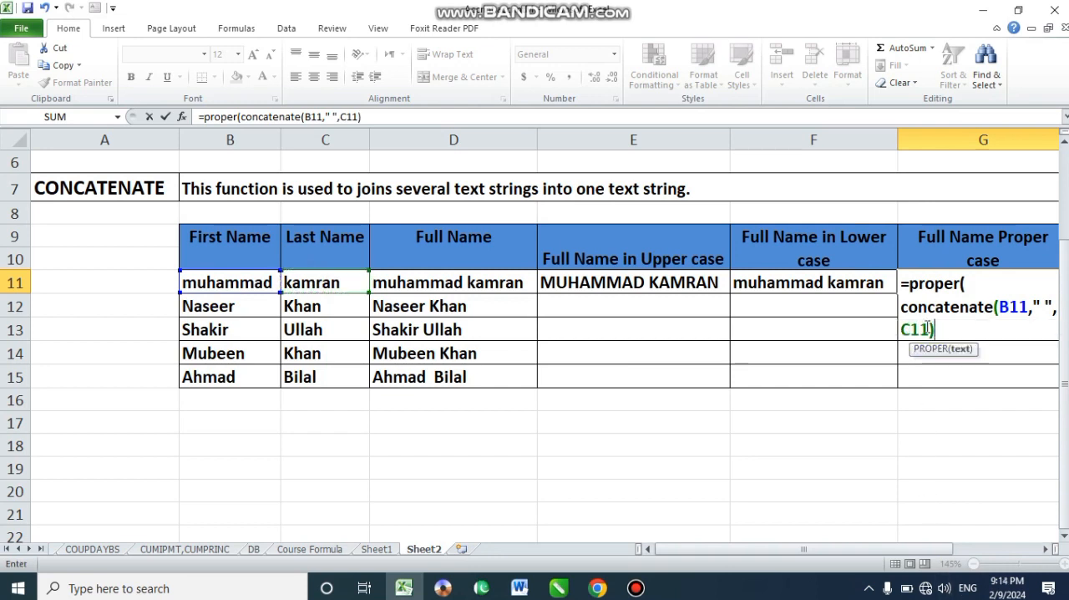
{"action": "scroll", "coordinate": [927, 330], "scroll_direction": "up", "scroll_amount": 1}
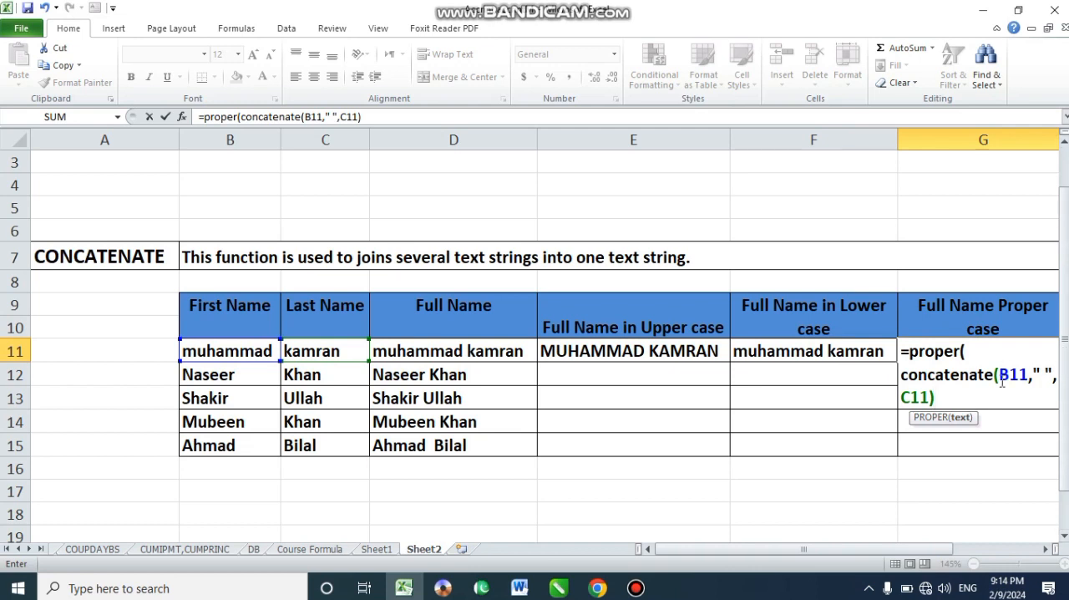
{"action": "key", "text": "Return"}
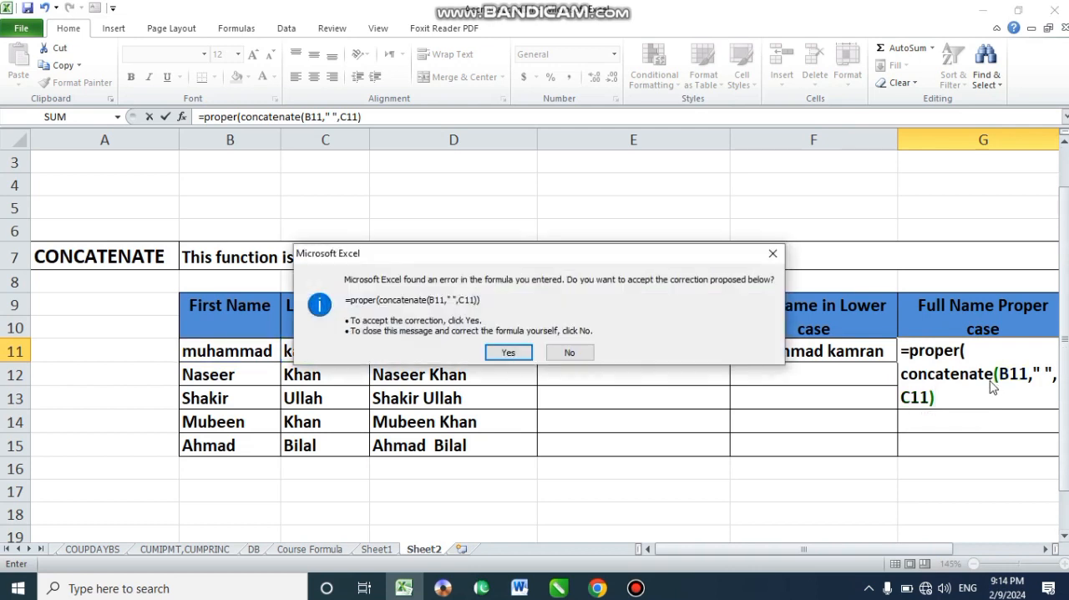
{"action": "key", "text": "Return"}
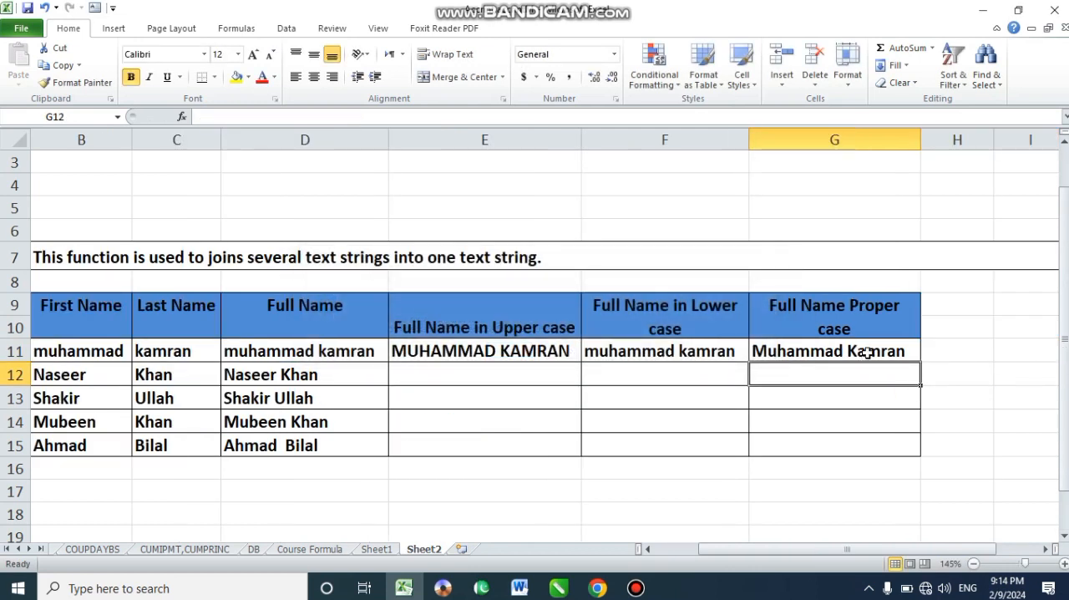
- Fill the upper, lower and proper case formulas in E11, F11 and G11 down through row 15
{"action": "left_click", "coordinate": [803, 344]}
{"action": "left_click", "coordinate": [501, 351]}
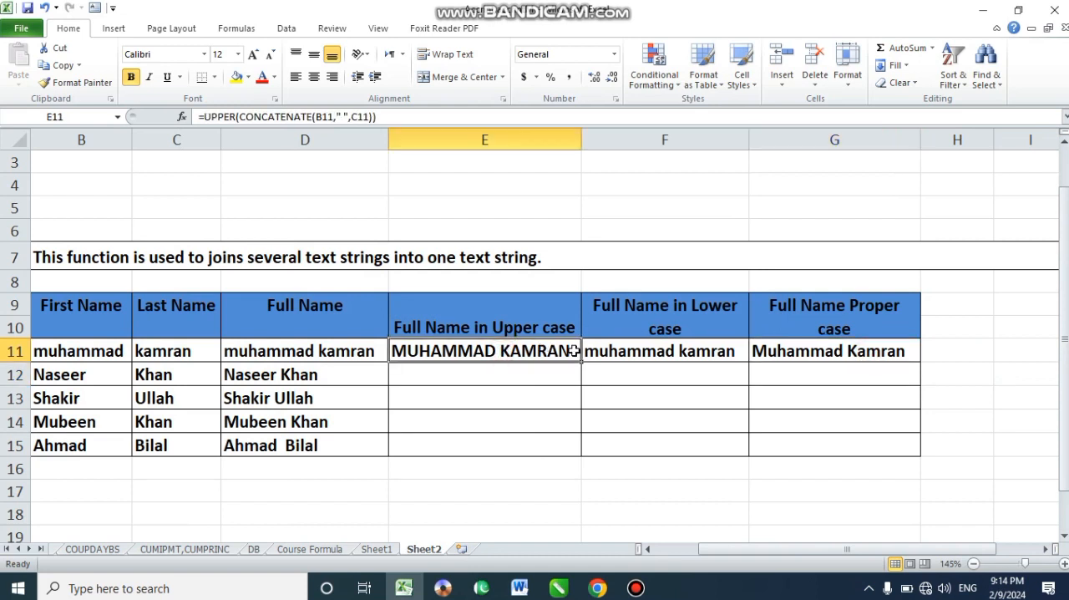
{"action": "left_click_drag", "start_coordinate": [581, 360], "coordinate": [574, 445]}
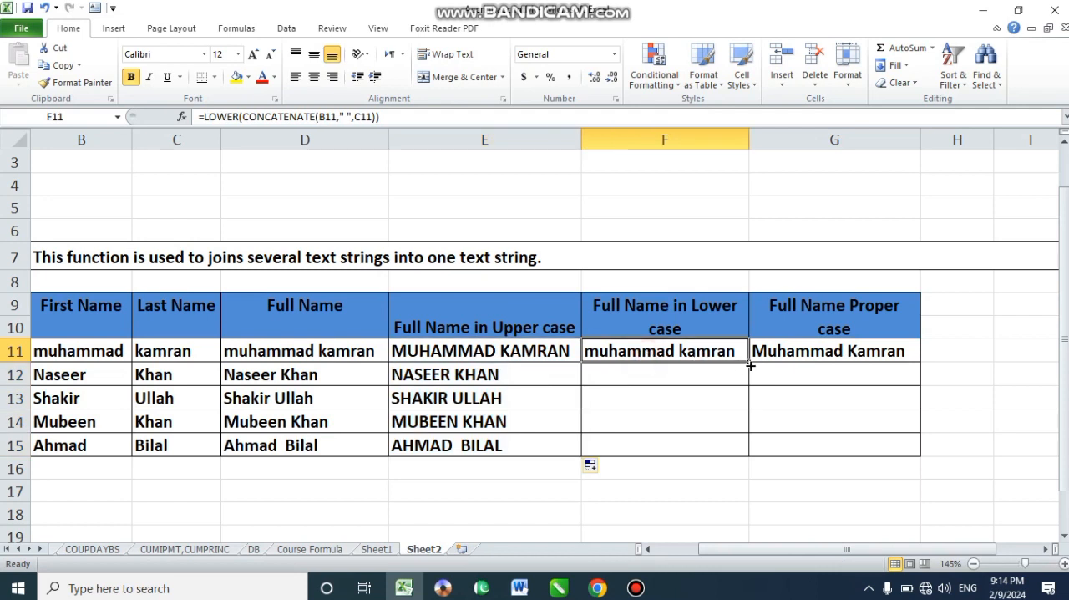
{"action": "left_click_drag", "start_coordinate": [751, 362], "coordinate": [732, 456]}
{"action": "left_click", "coordinate": [821, 355]}
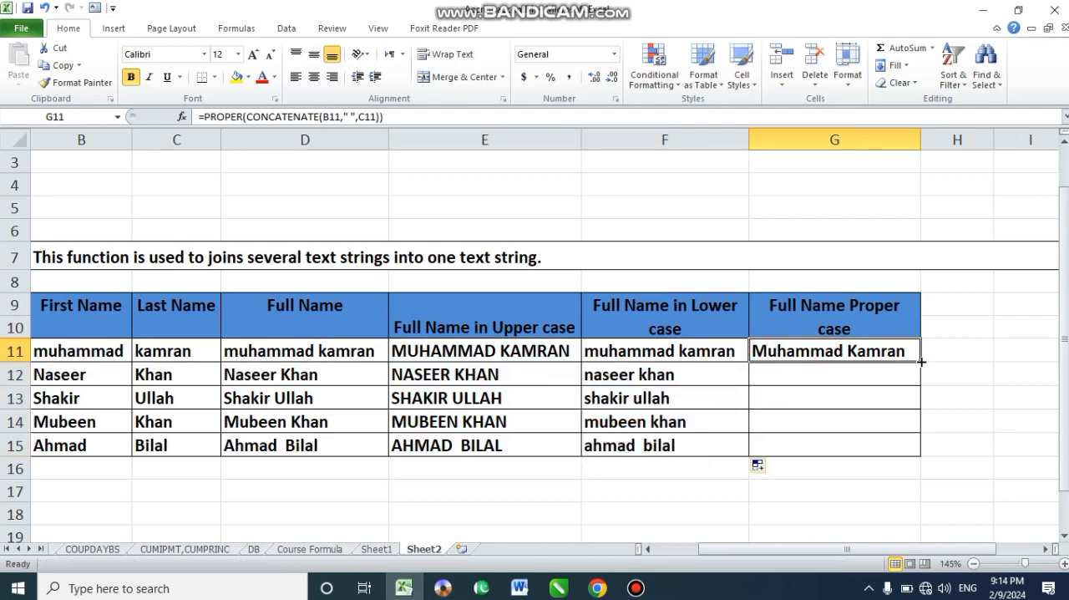
{"action": "left_click_drag", "start_coordinate": [922, 361], "coordinate": [911, 451]}
{"action": "left_click", "coordinate": [668, 422]}
{"action": "scroll", "coordinate": [623, 396], "scroll_direction": "down", "scroll_amount": 3}
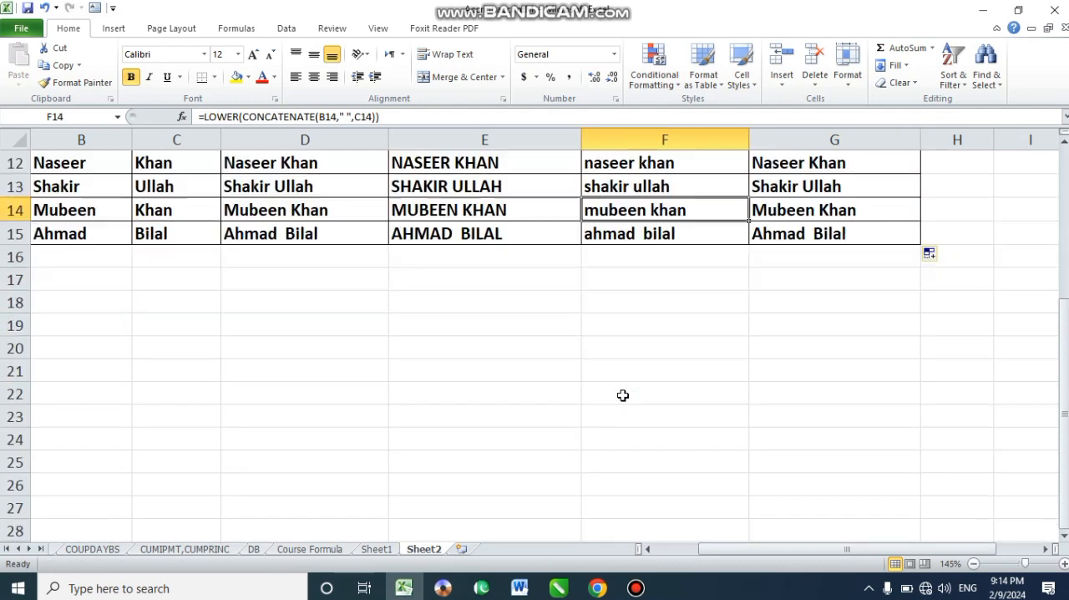
{"action": "scroll", "coordinate": [623, 396], "scroll_direction": "up", "scroll_amount": 4}
{"action": "left_click", "coordinate": [648, 550]}
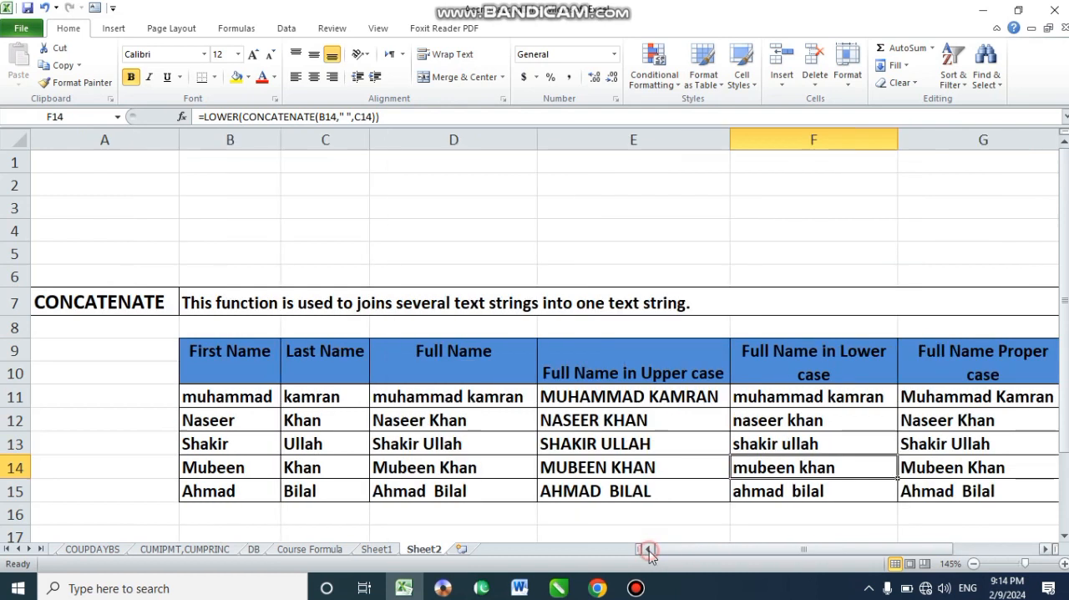
{"action": "left_click", "coordinate": [1045, 549]}
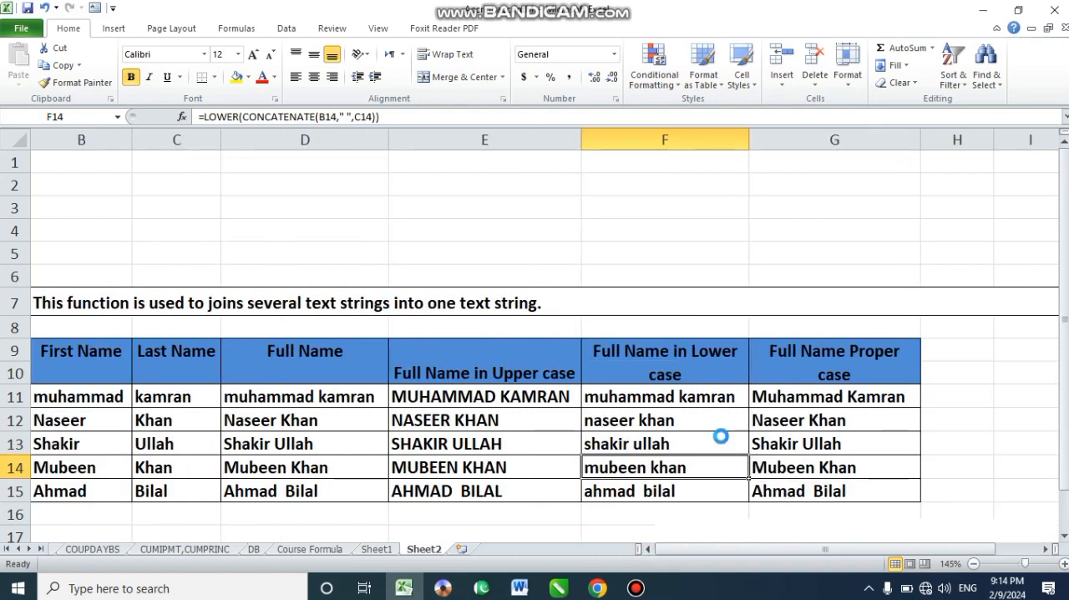
{"action": "scroll", "coordinate": [721, 435], "scroll_direction": "down", "scroll_amount": 1}
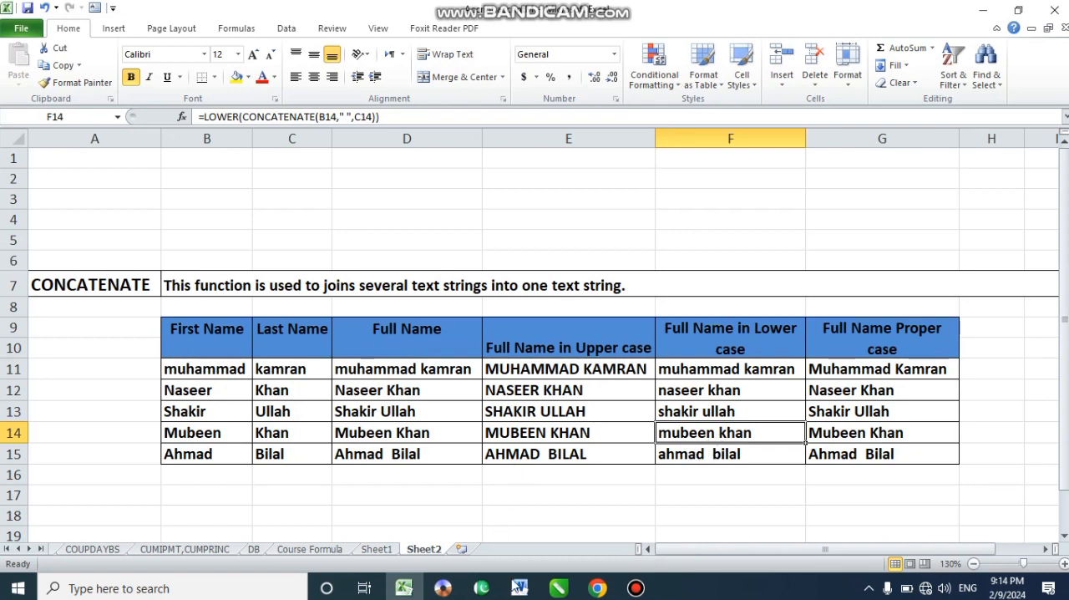
{"action": "mouse_move", "coordinate": [636, 586]}
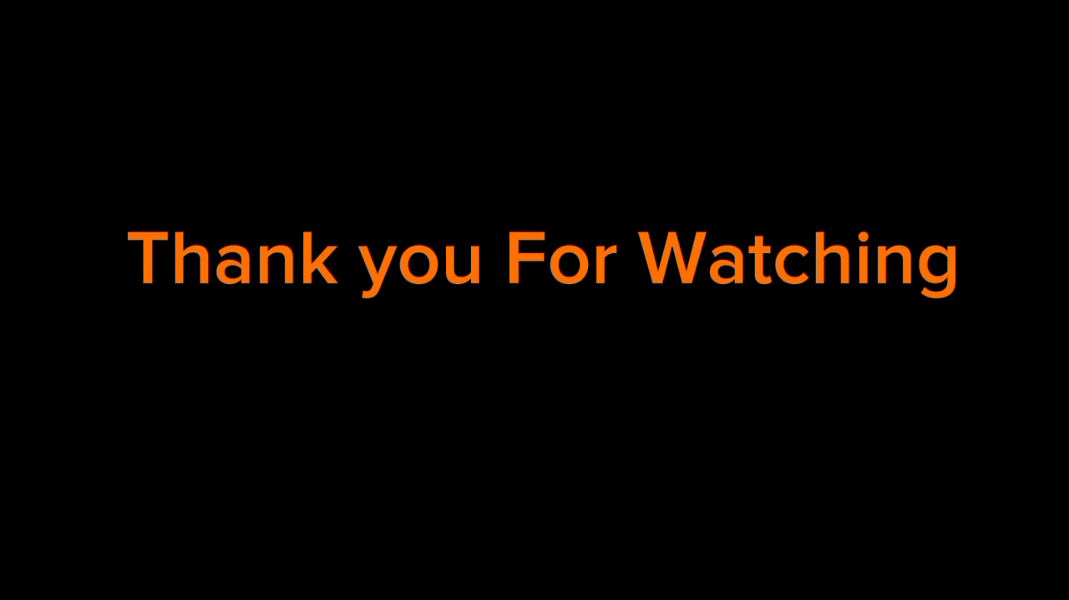